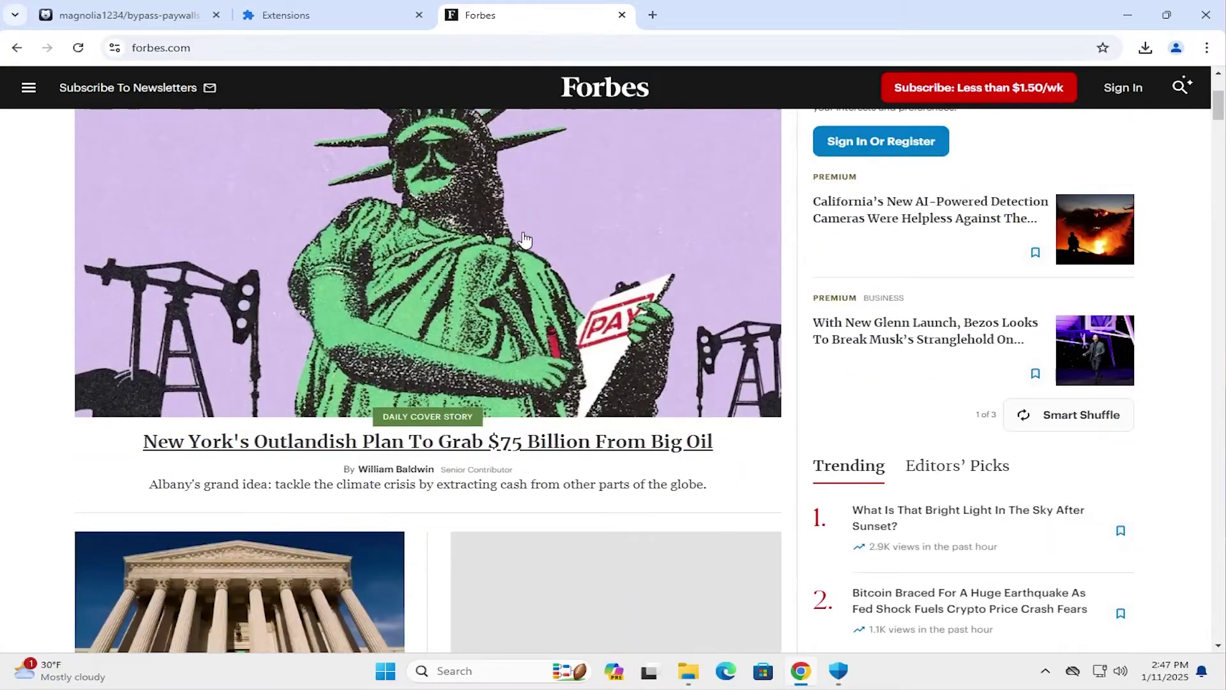
Open the Forbes cover story on New York's $75 billion Big Oil plan and scroll to its Premium paywall.
left_click(562, 447)
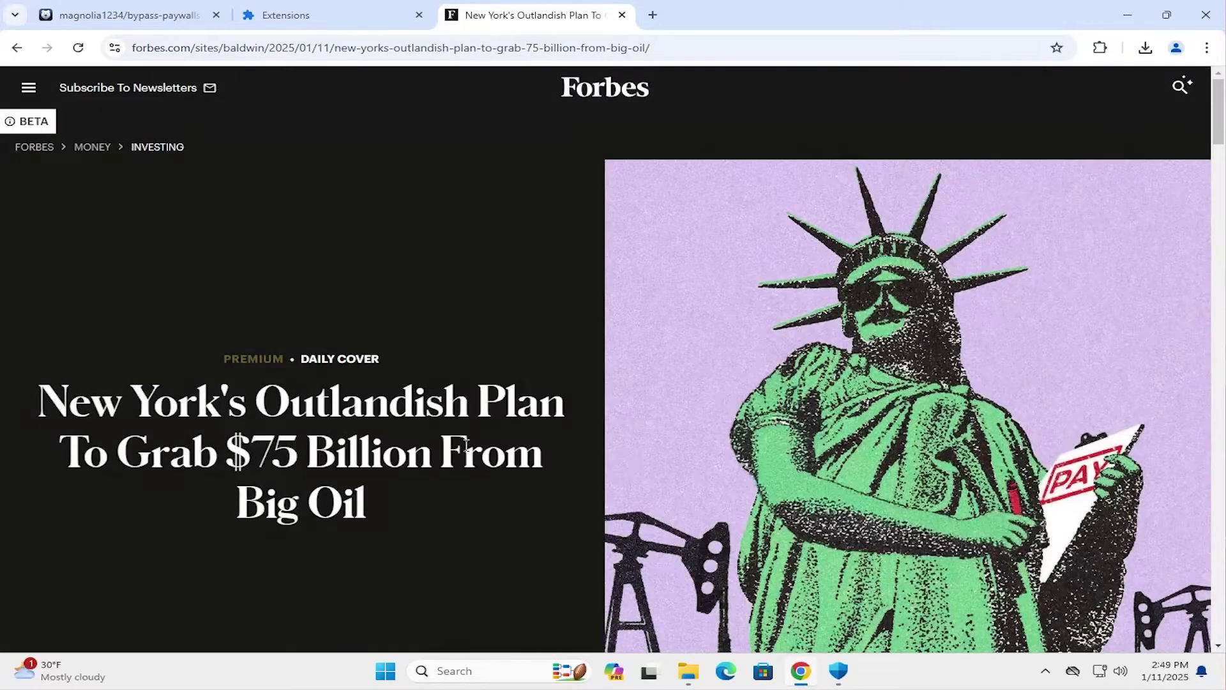
scroll(486, 427, "down", 8)
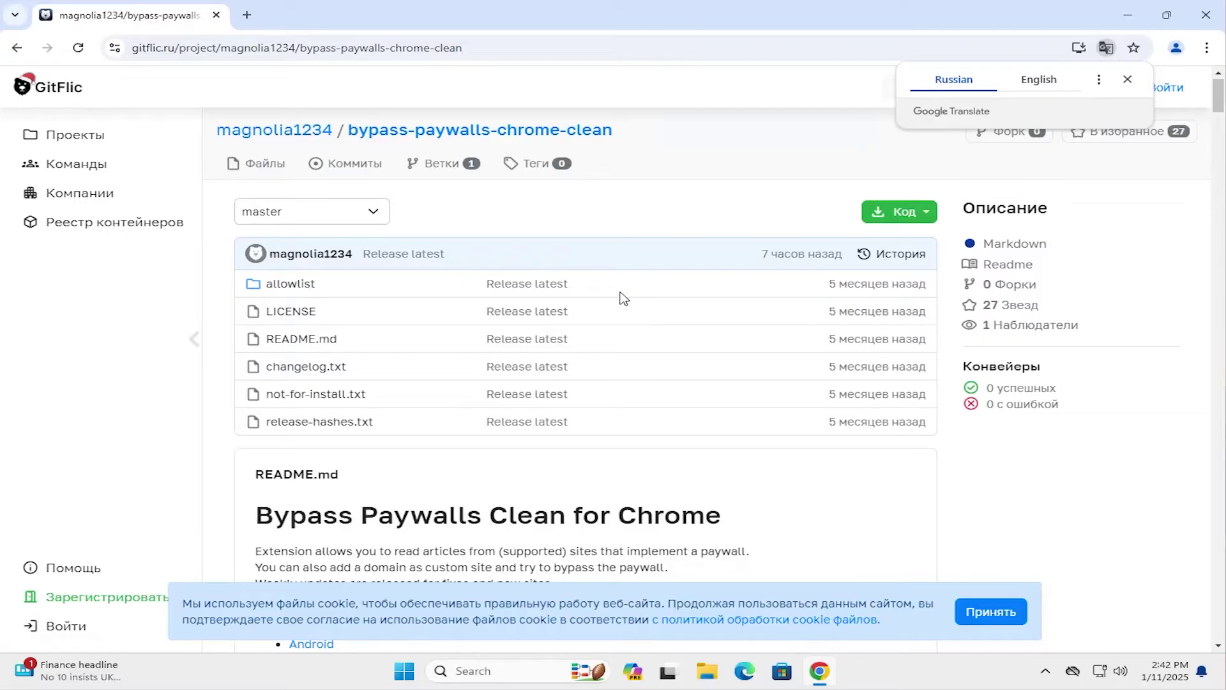
Scroll the bypass-paywalls-chrome-clean README down to its Installation section.
scroll(622, 297, "down", 2)
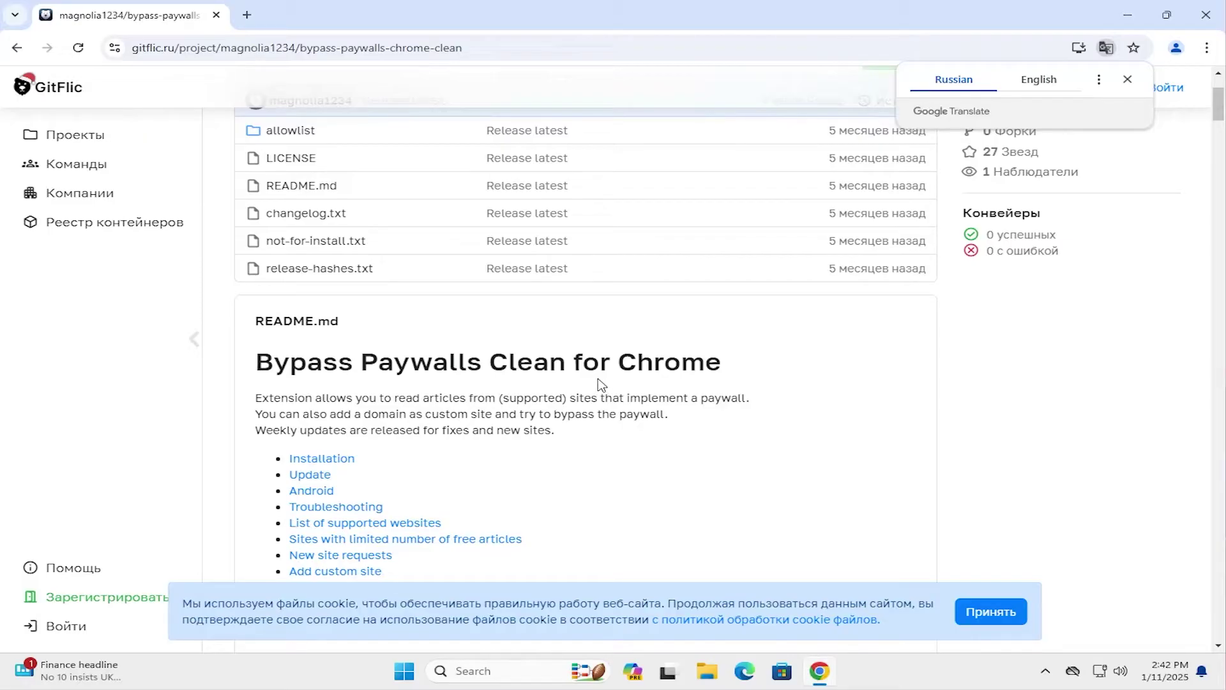
scroll(601, 383, "down", 3)
scroll(594, 280, "down", 2)
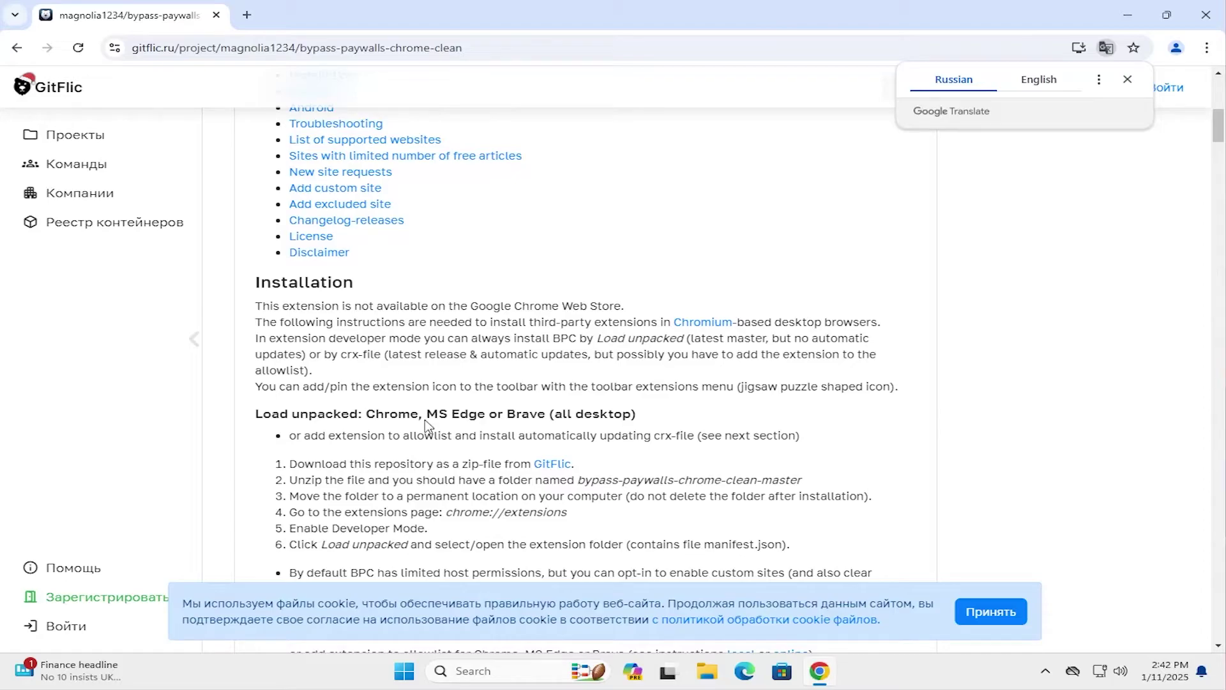
Download bypass-paywalls-chrome-clean-master.zip from GitFlic and show it in the Downloads folder.
left_click(553, 464)
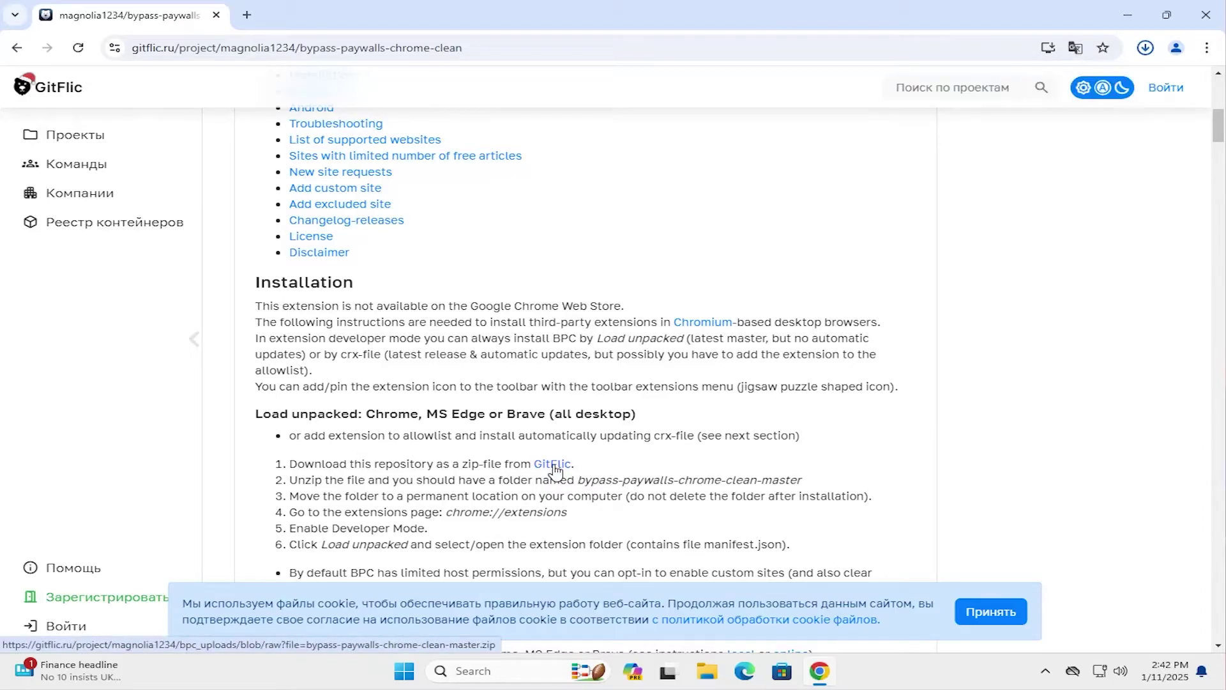
mouse_move(1050, 115)
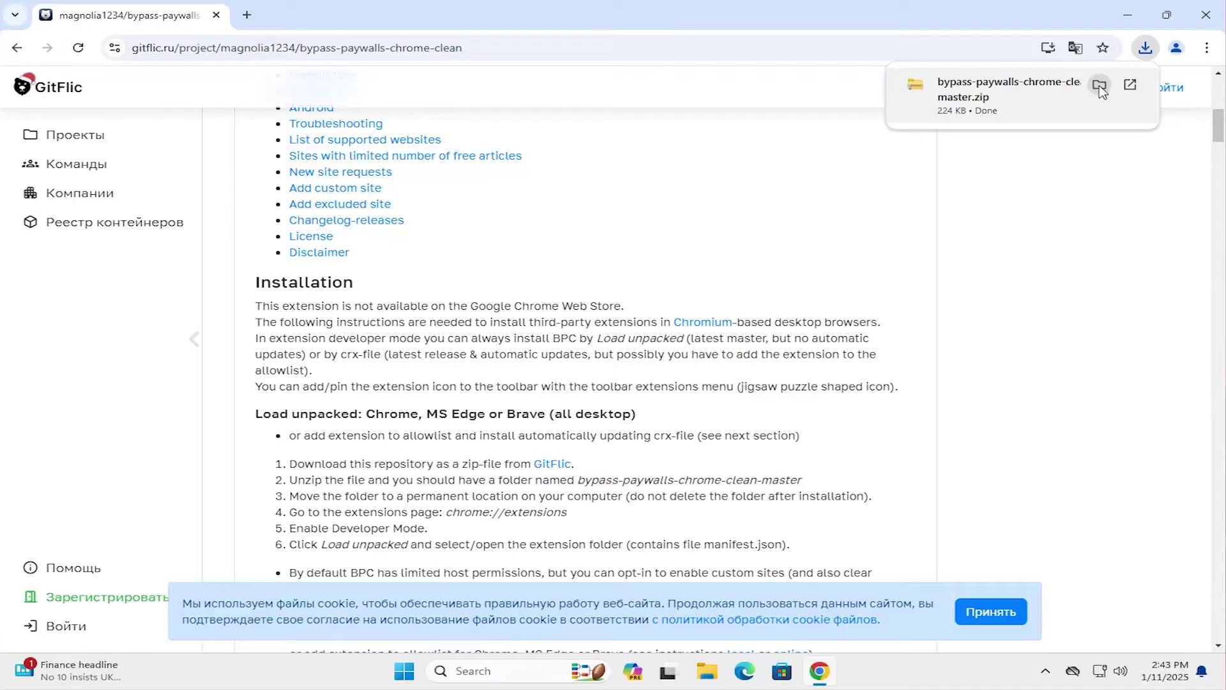
left_click(1099, 87)
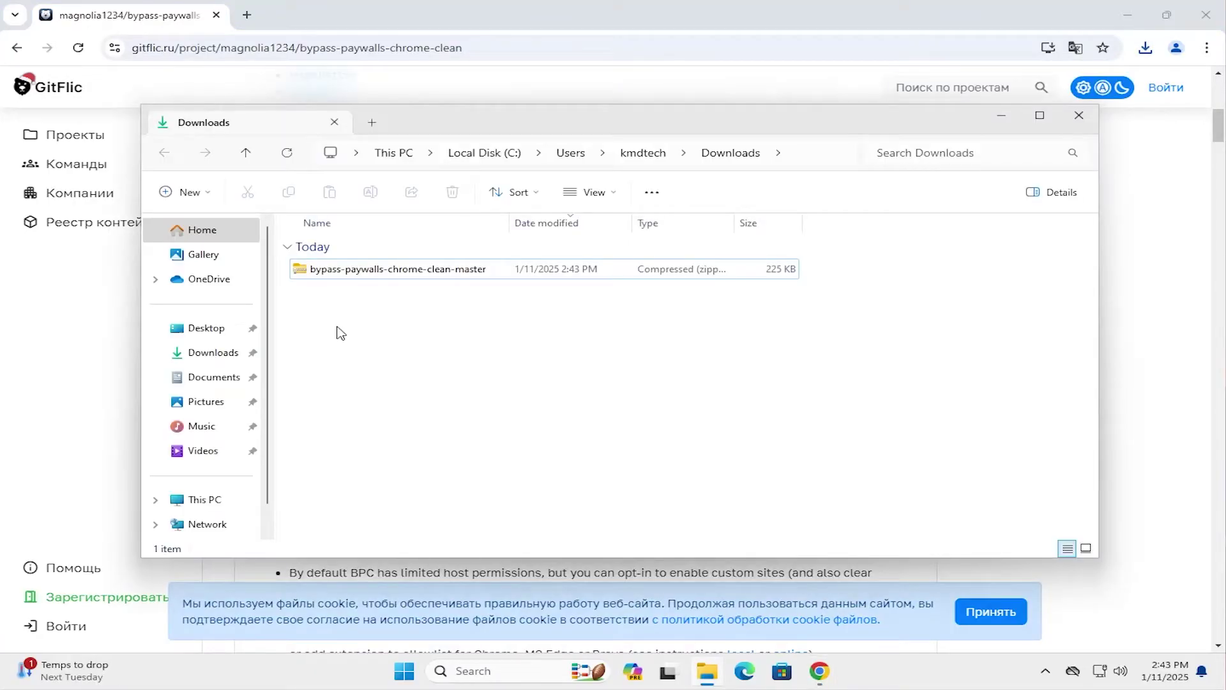
Scan the zip with Microsoft Defender, confirming 0 threats, then go back to Chrome.
left_click(367, 272)
right_click(371, 272)
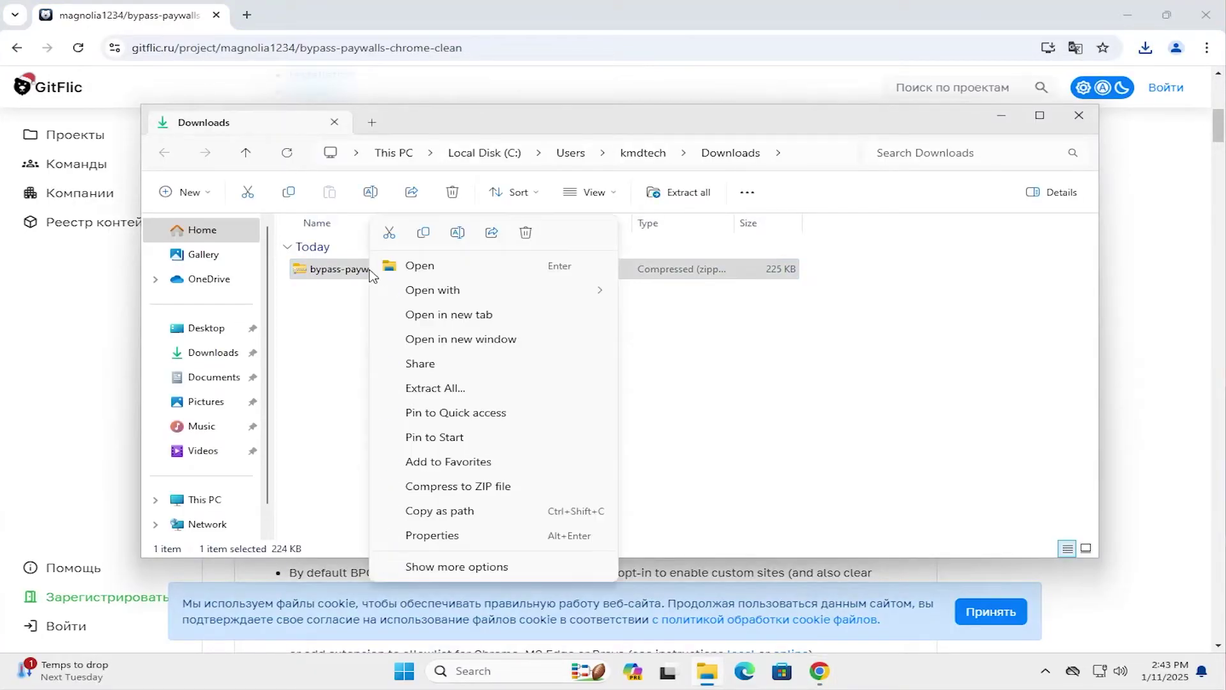
left_click(479, 567)
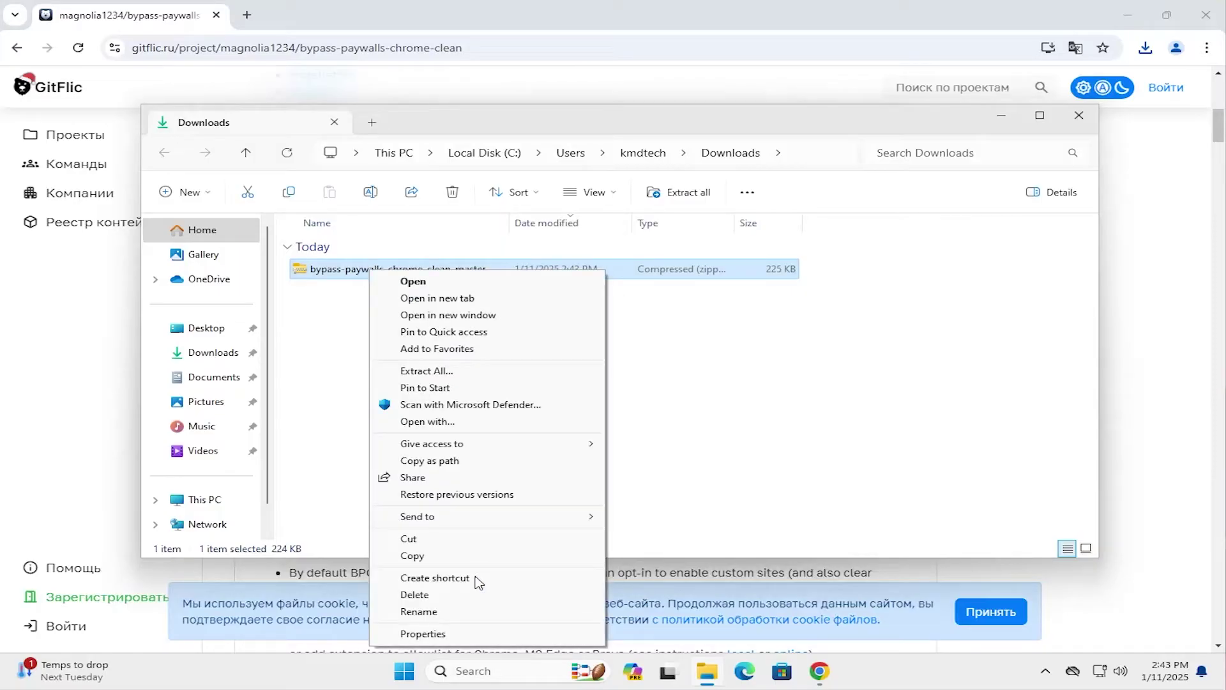
left_click(473, 405)
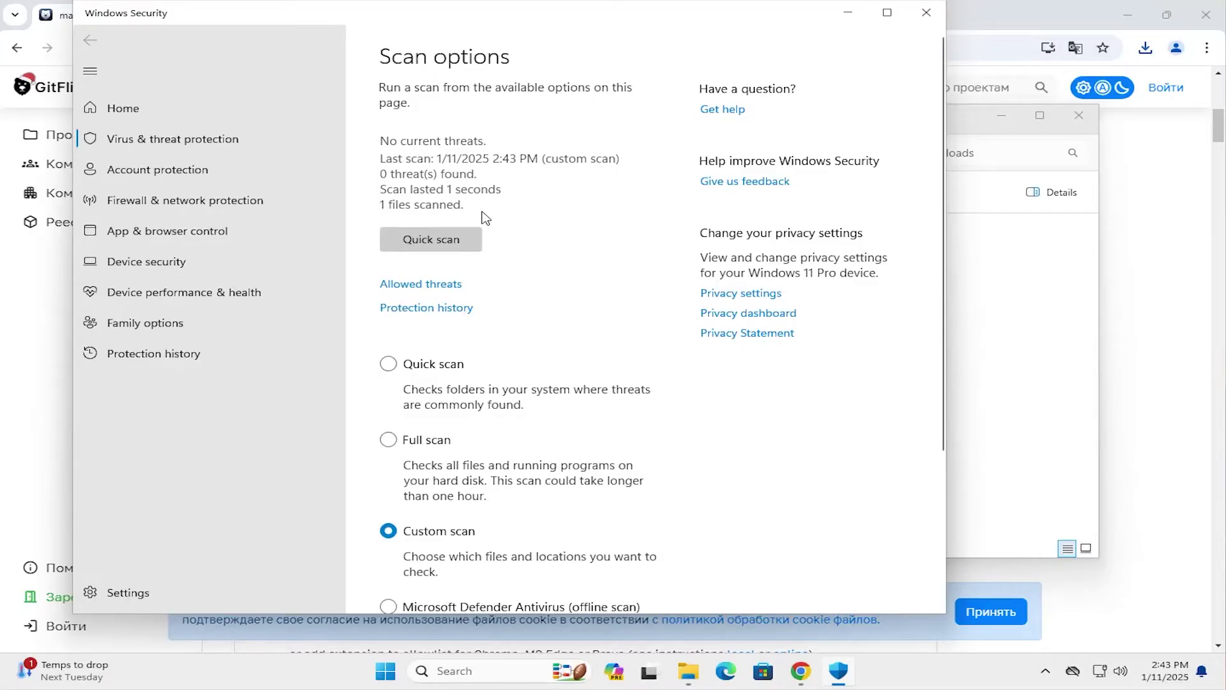
left_click(968, 327)
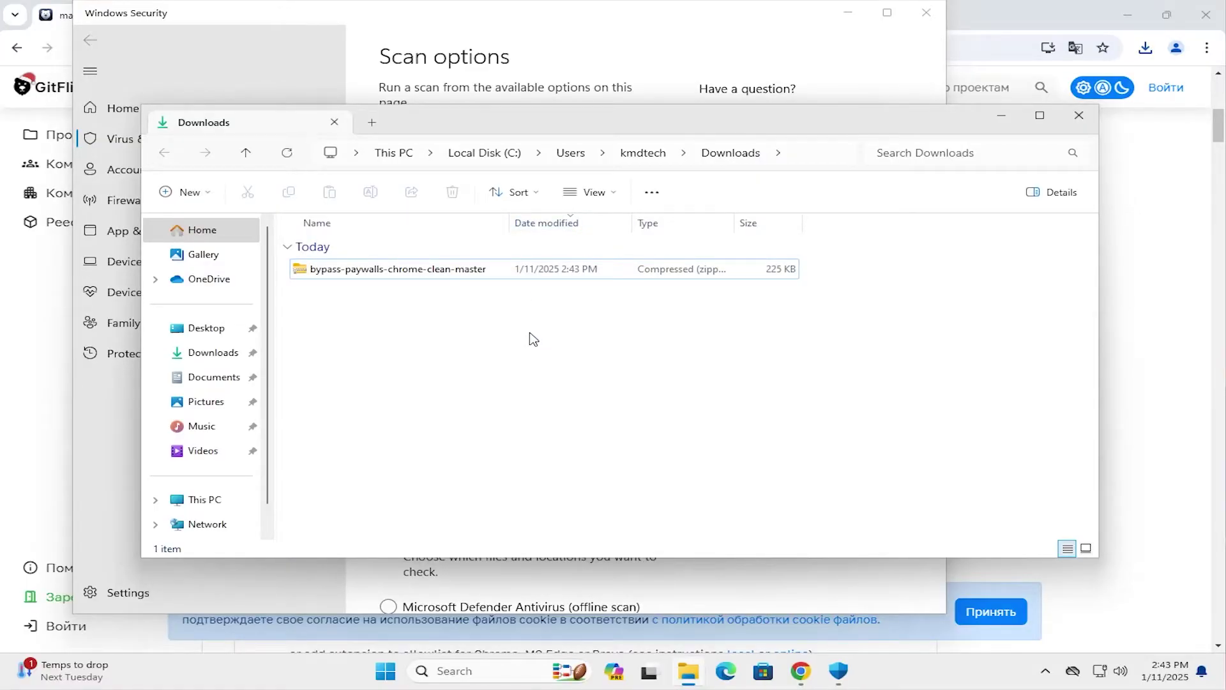
left_click(1000, 19)
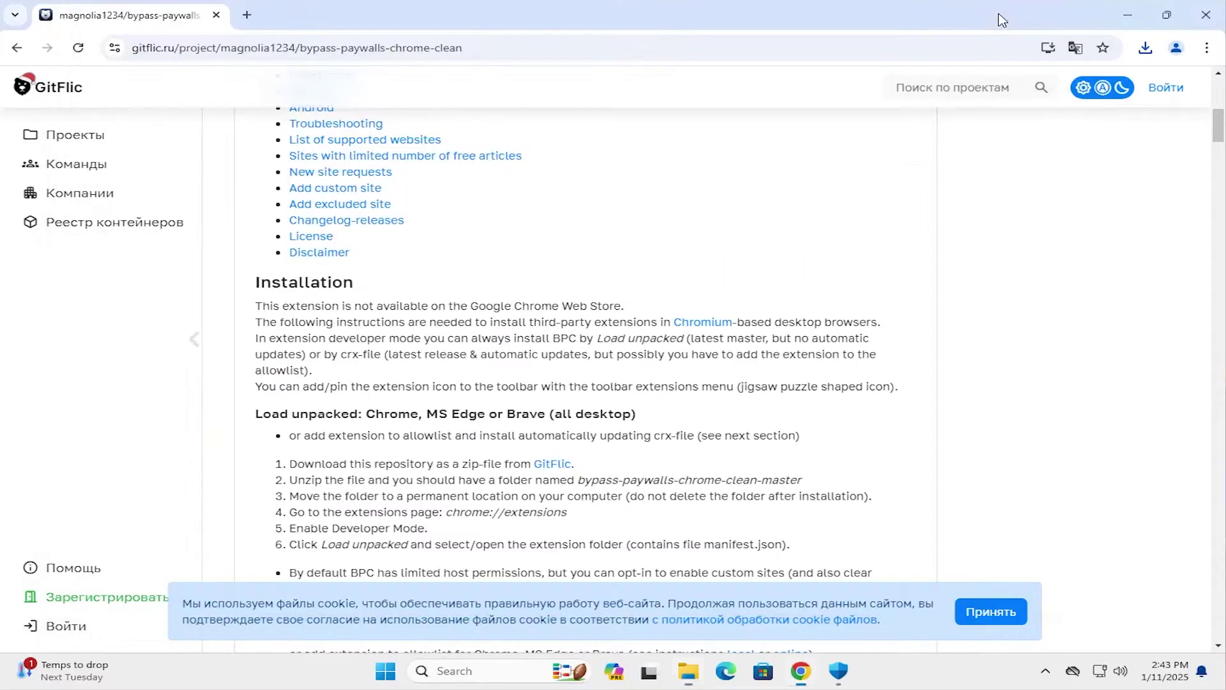
Go to virustotal.com in a new tab.
left_click(247, 16)
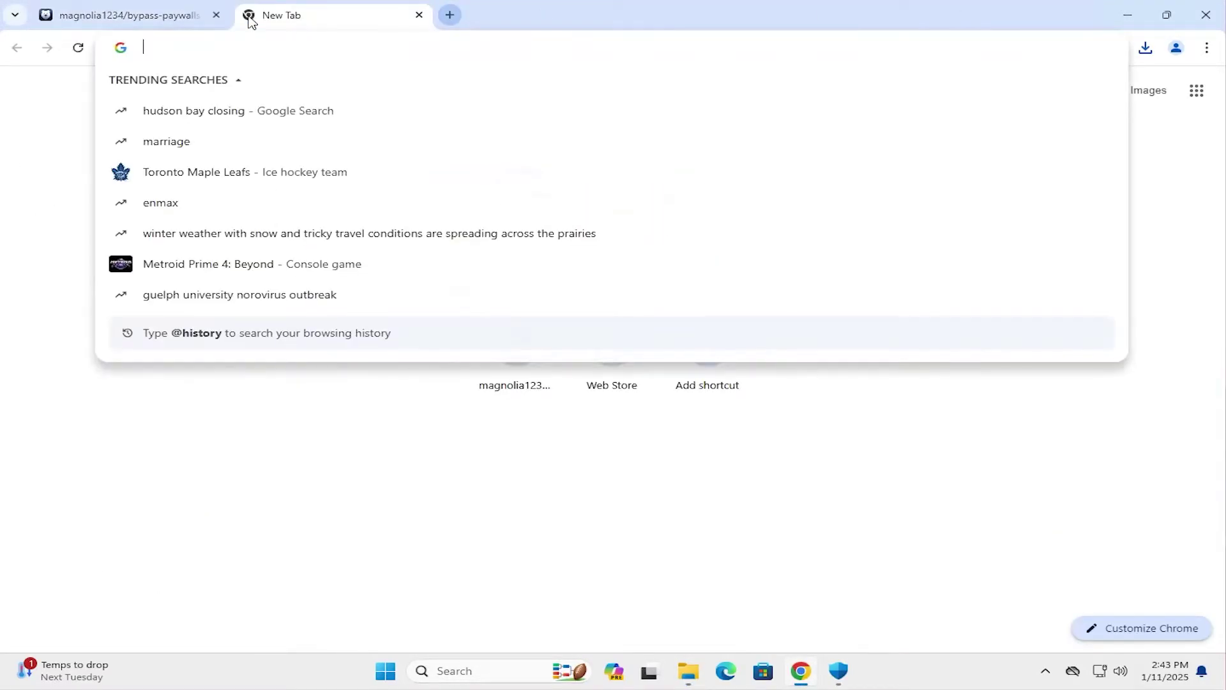
type("virustotal.com")
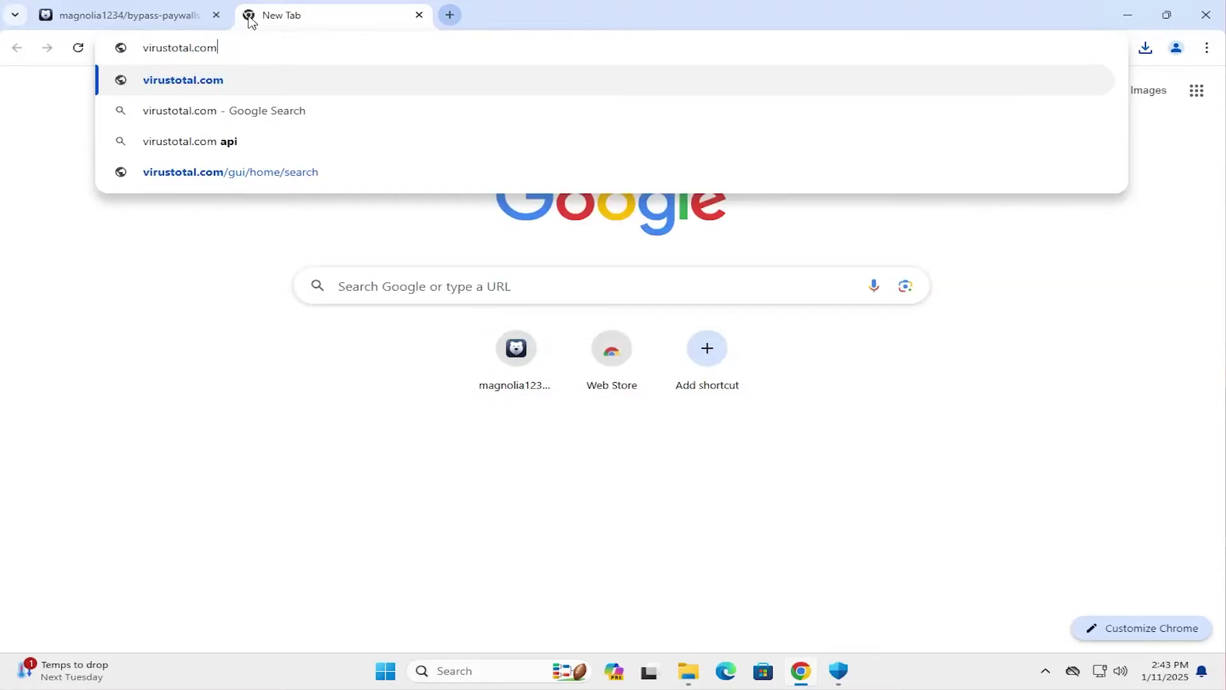
key("Return")
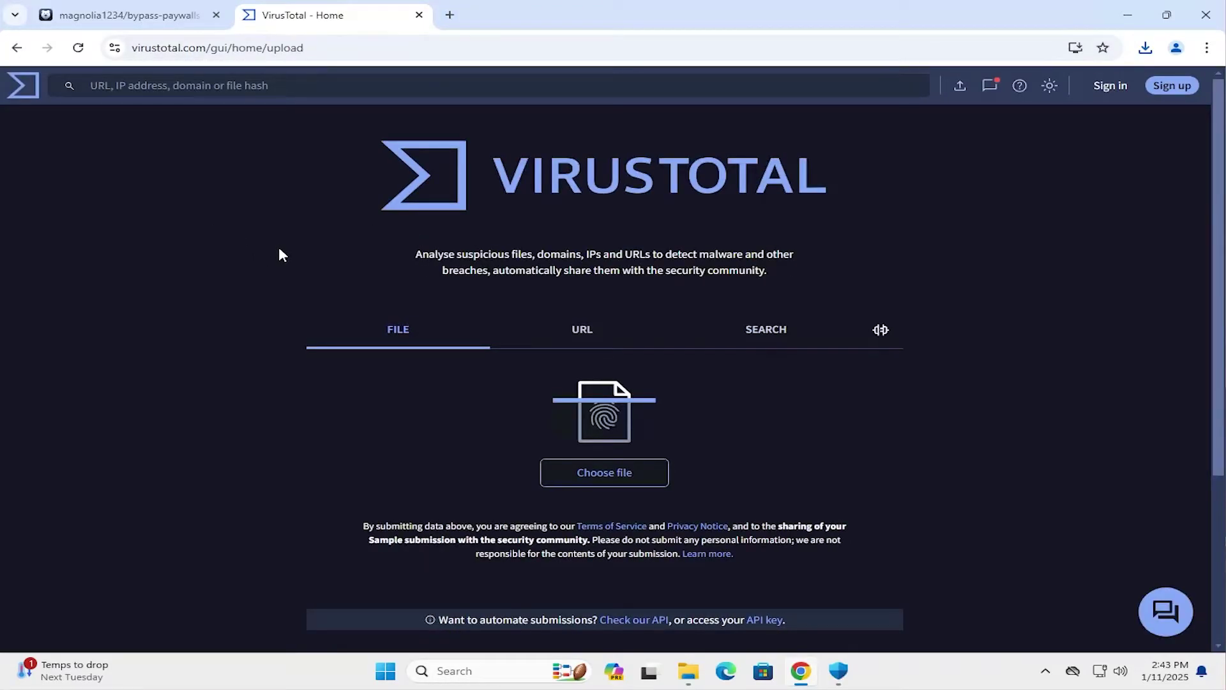
Upload bypass-paywalls-chrome-clean-master.zip from Downloads and review its 0/62 vendor results.
left_click(604, 473)
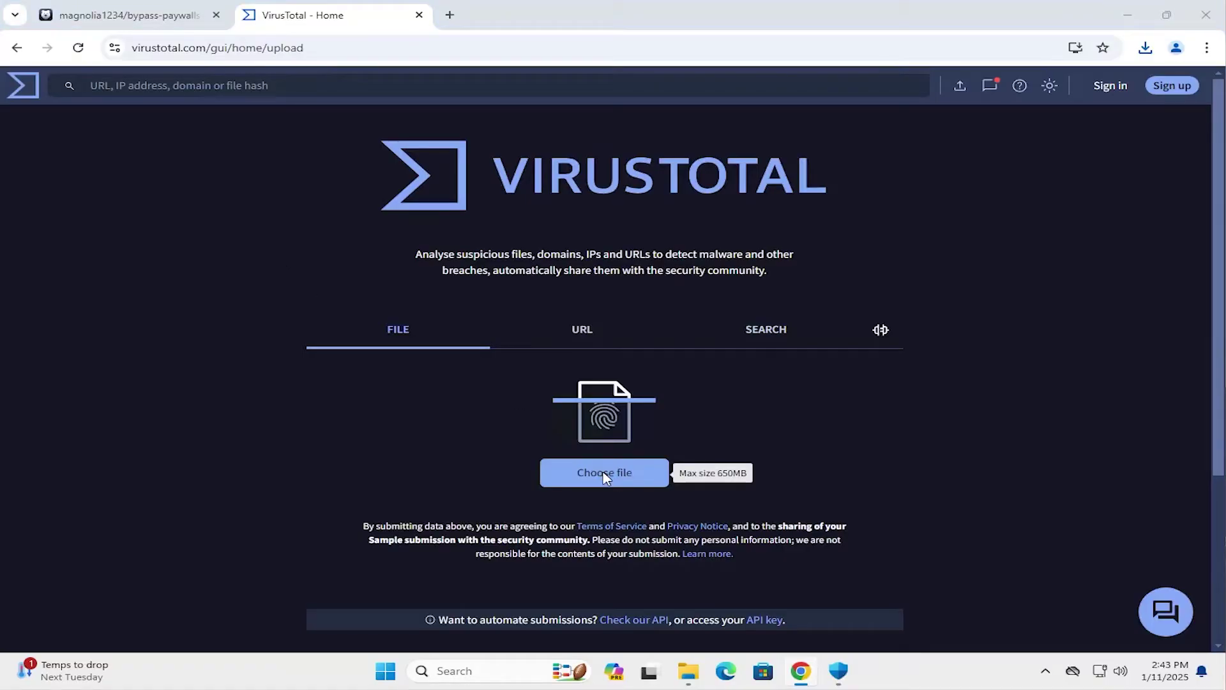
left_click(77, 229)
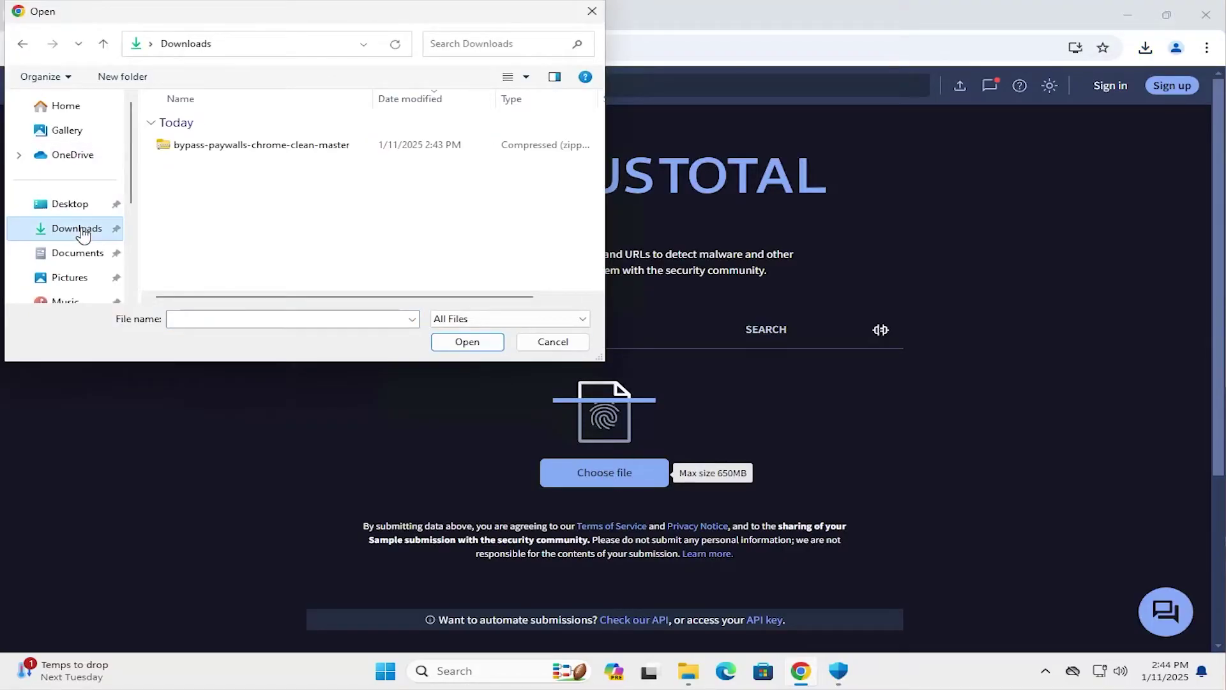
double_click(240, 144)
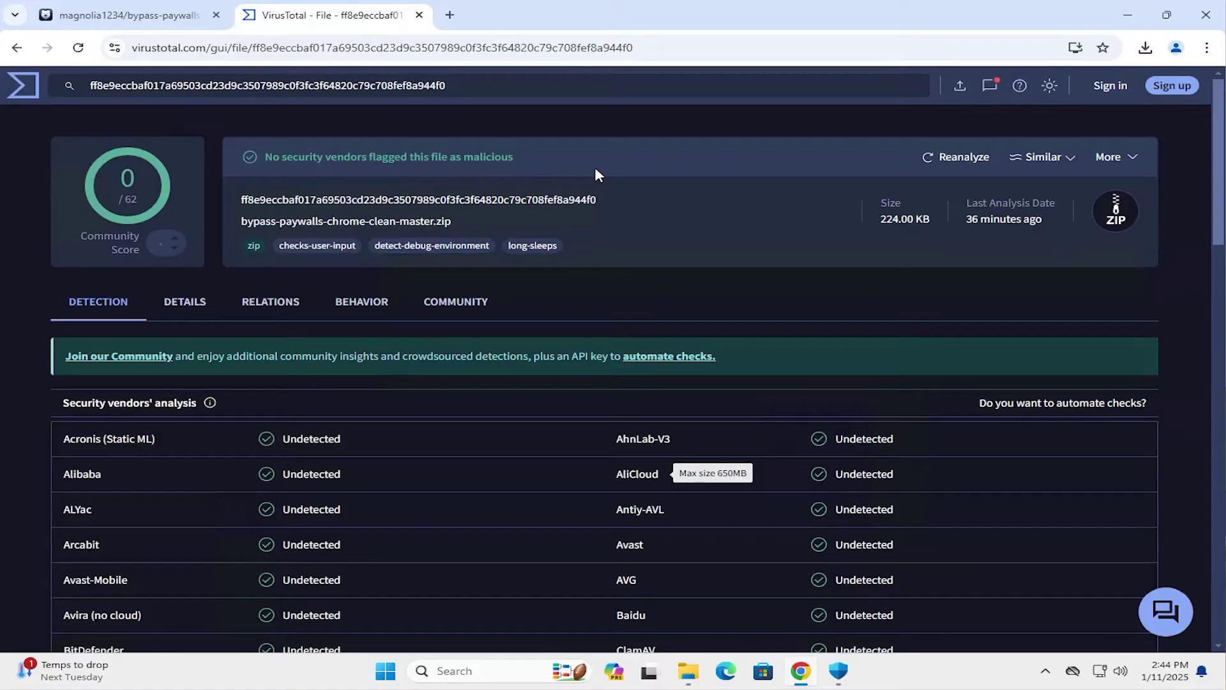
scroll(281, 389, "down", 3)
scroll(299, 370, "down", 6)
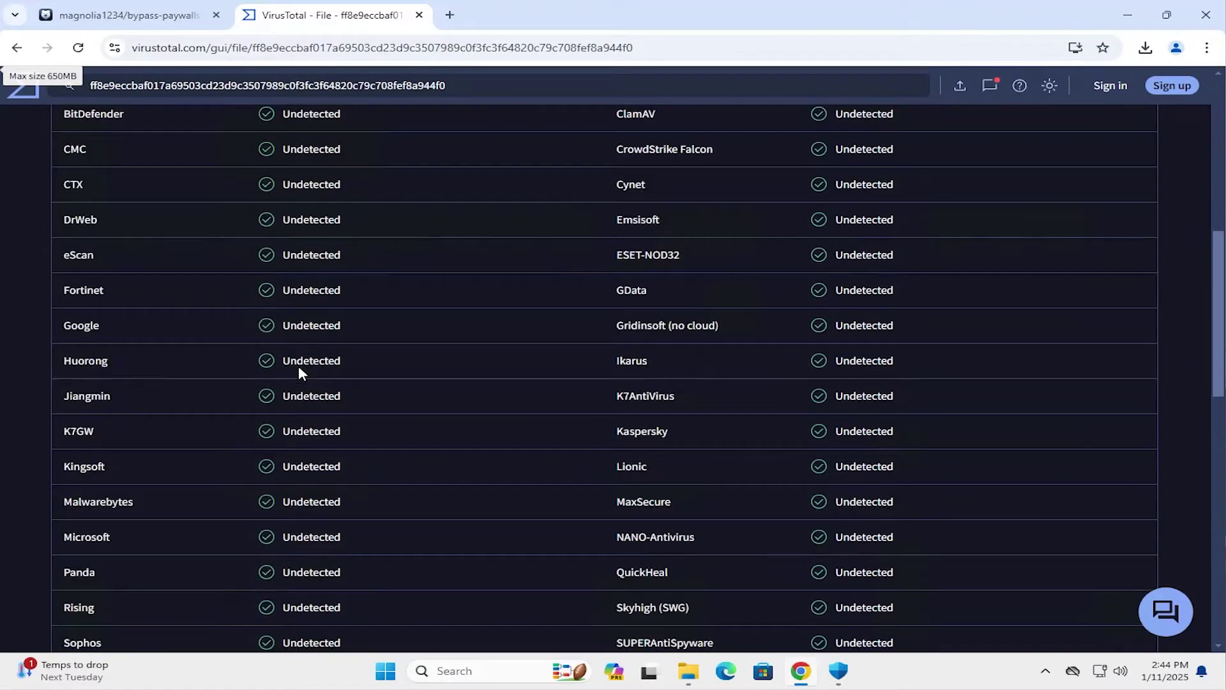
scroll(299, 371, "down", 12)
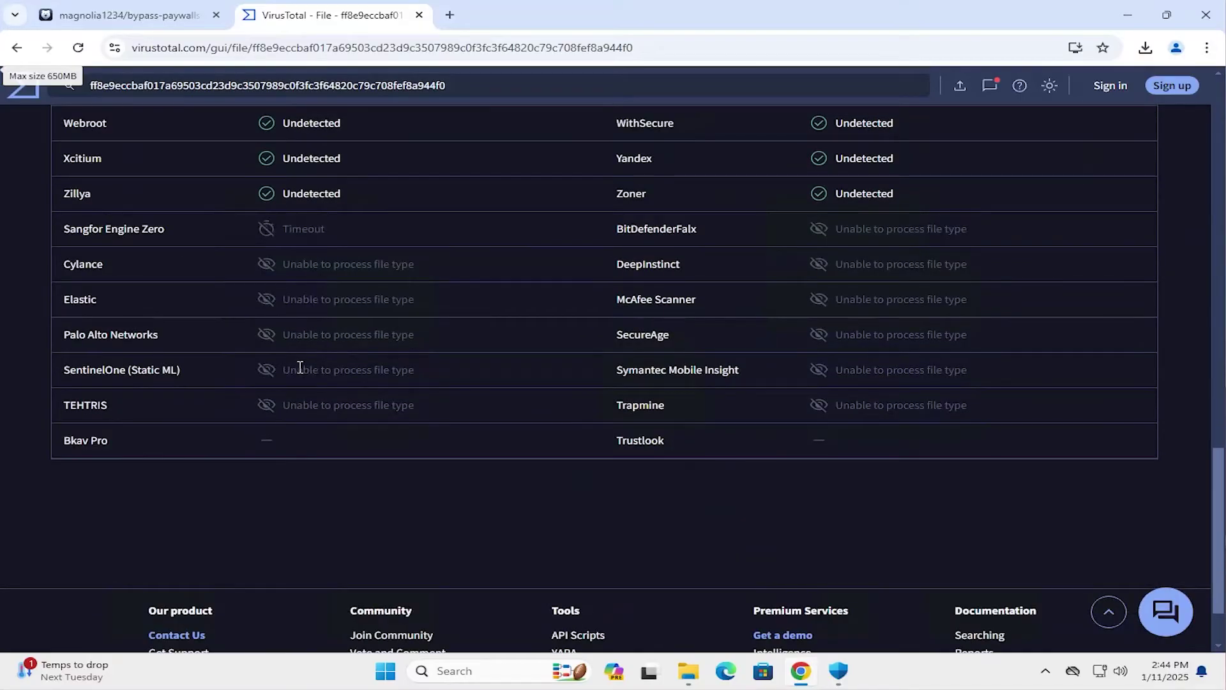
scroll(299, 368, "up", 20)
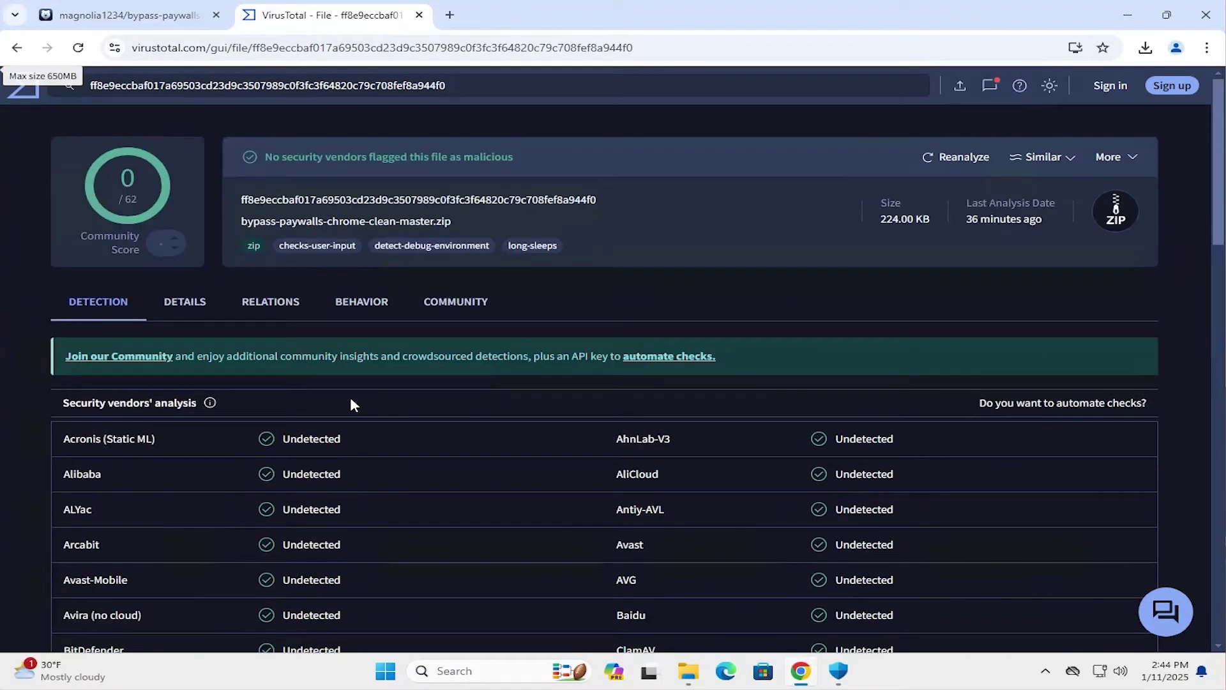
Extract bypass-paywalls-chrome-clean-master.zip into a folder in Downloads.
left_click(690, 672)
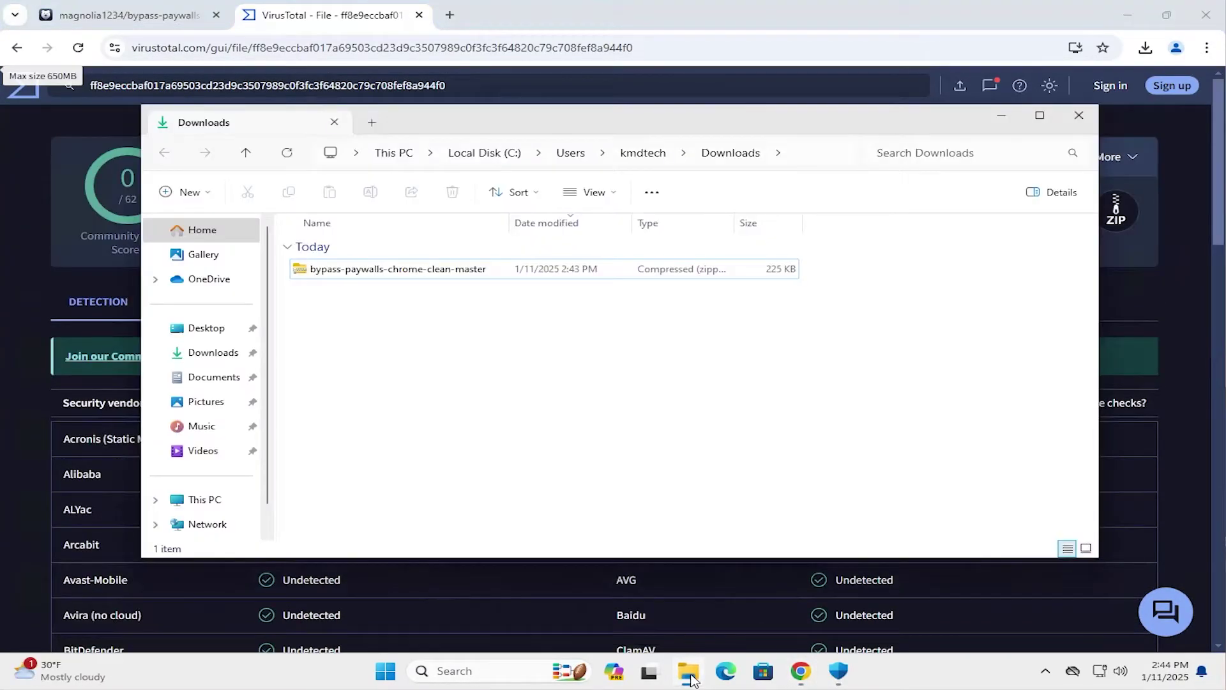
left_click(394, 274)
right_click(394, 274)
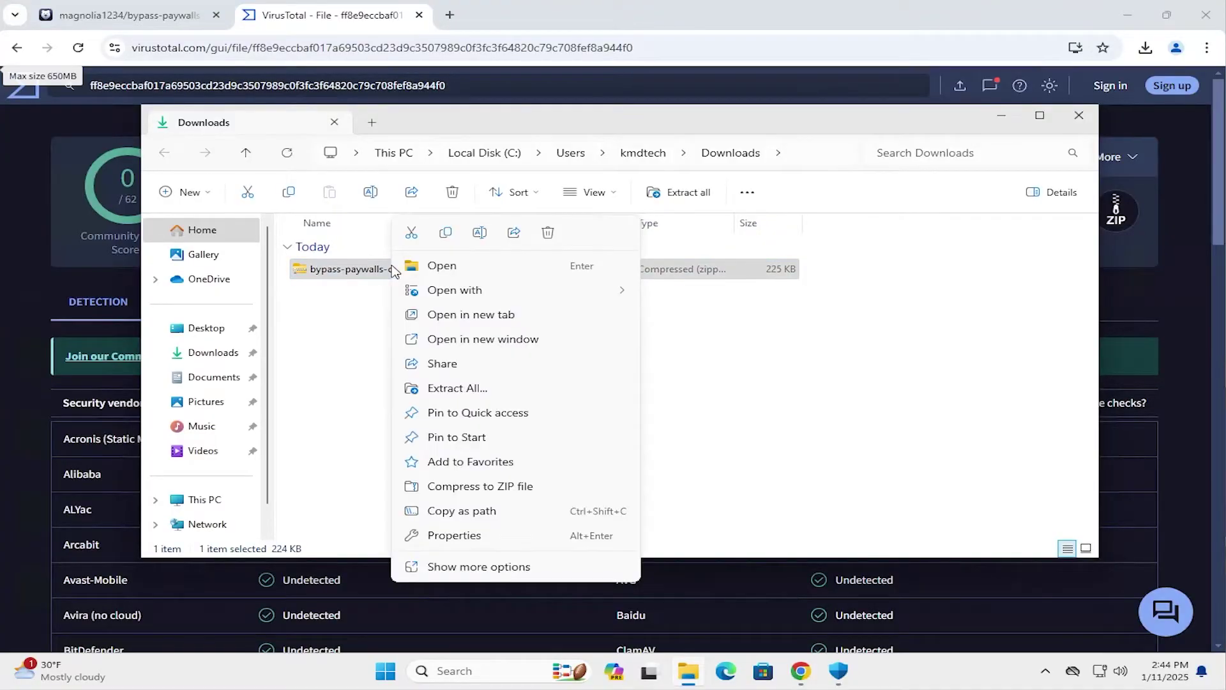
left_click(468, 389)
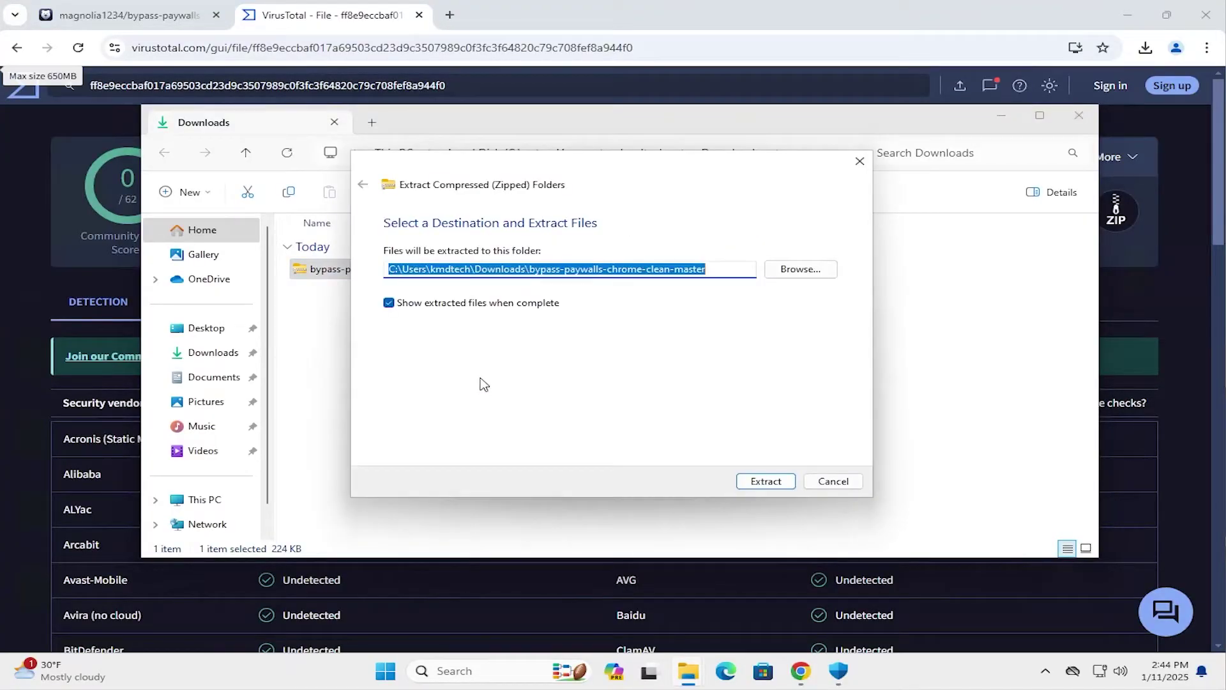
left_click(768, 482)
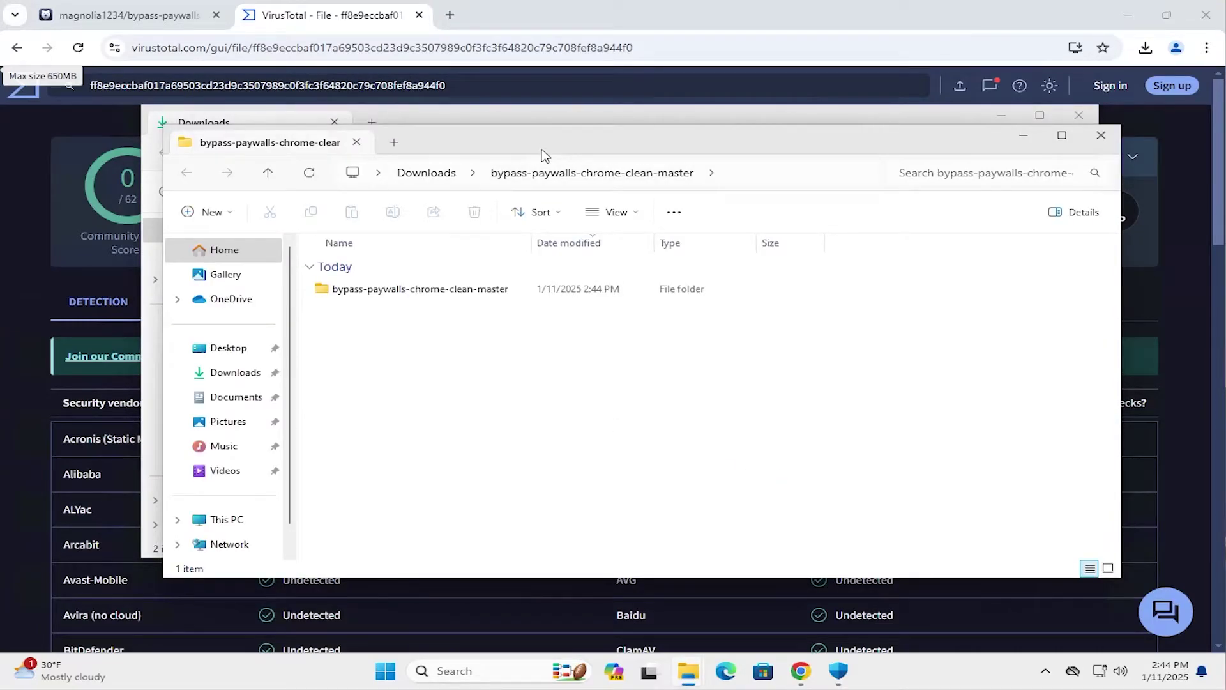
left_click_drag(543, 153, 550, 215)
Open the extracted folder's 19 files and choose Notepad to open manifest.json.
double_click(427, 356)
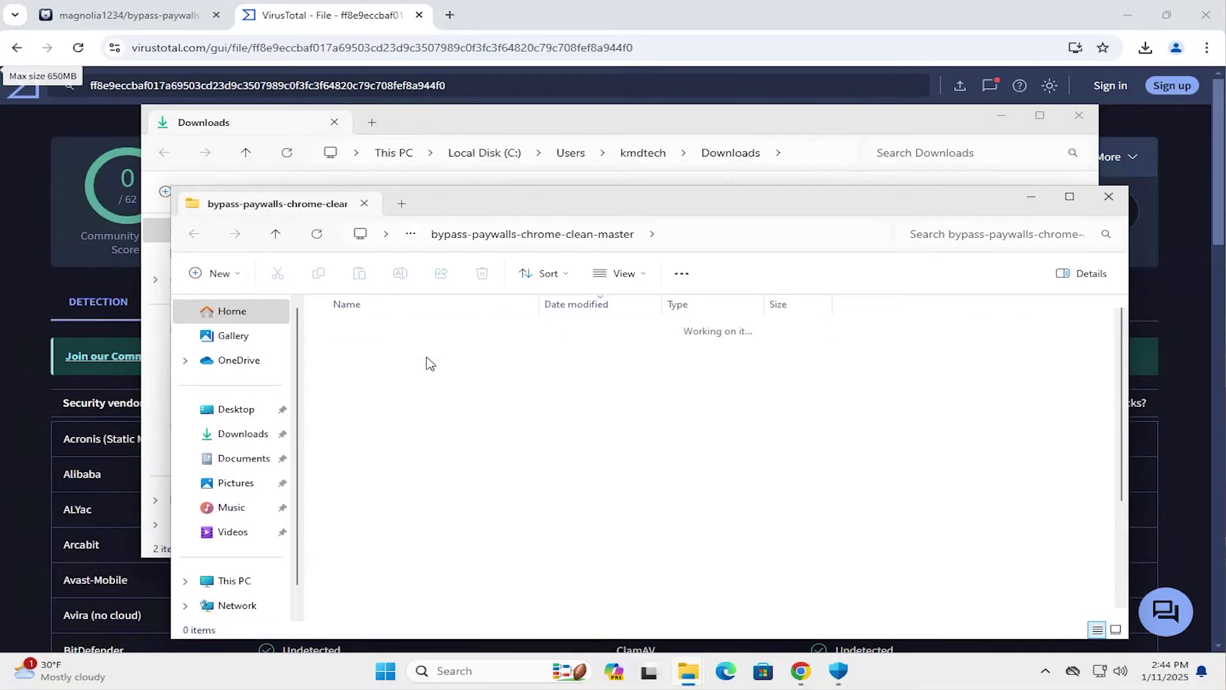
scroll(457, 391, "down", 5)
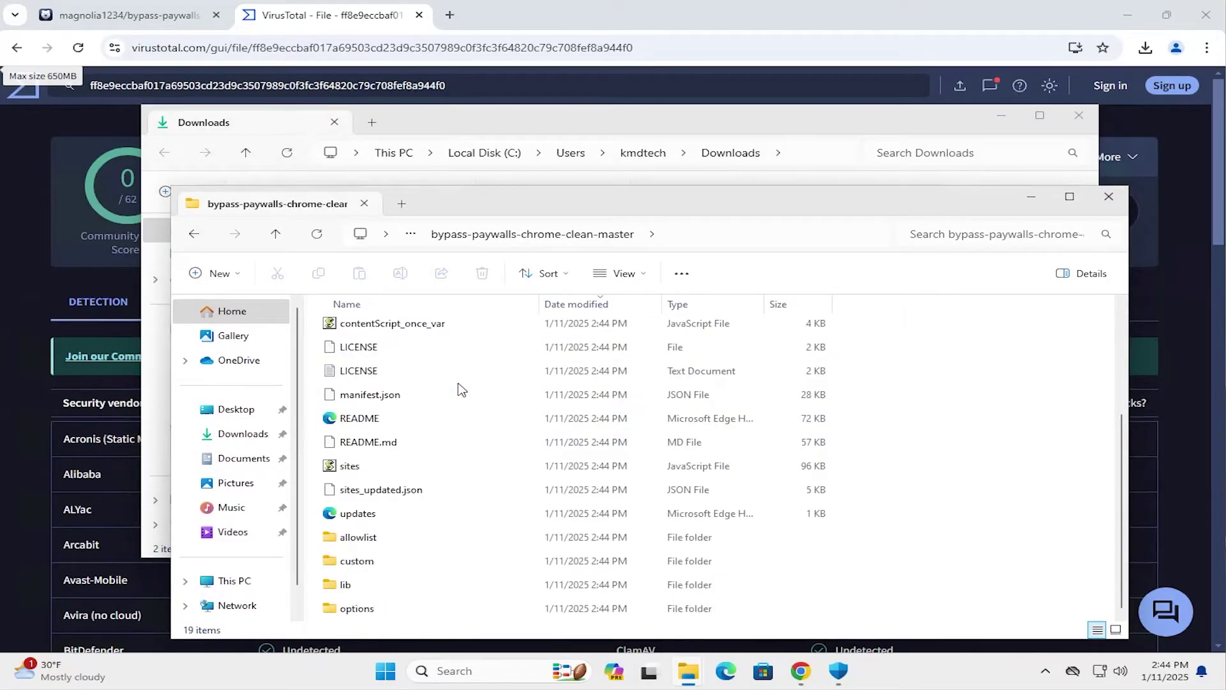
scroll(457, 393, "up", 5)
scroll(424, 378, "down", 5)
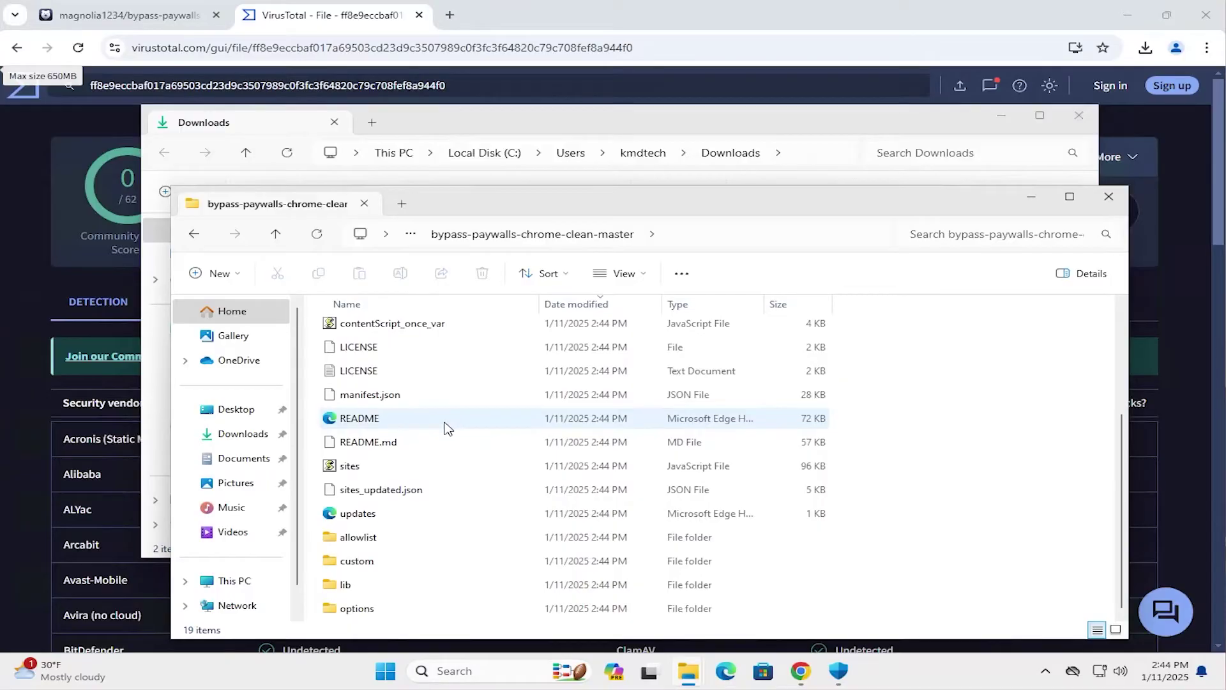
scroll(451, 525, "up", 5)
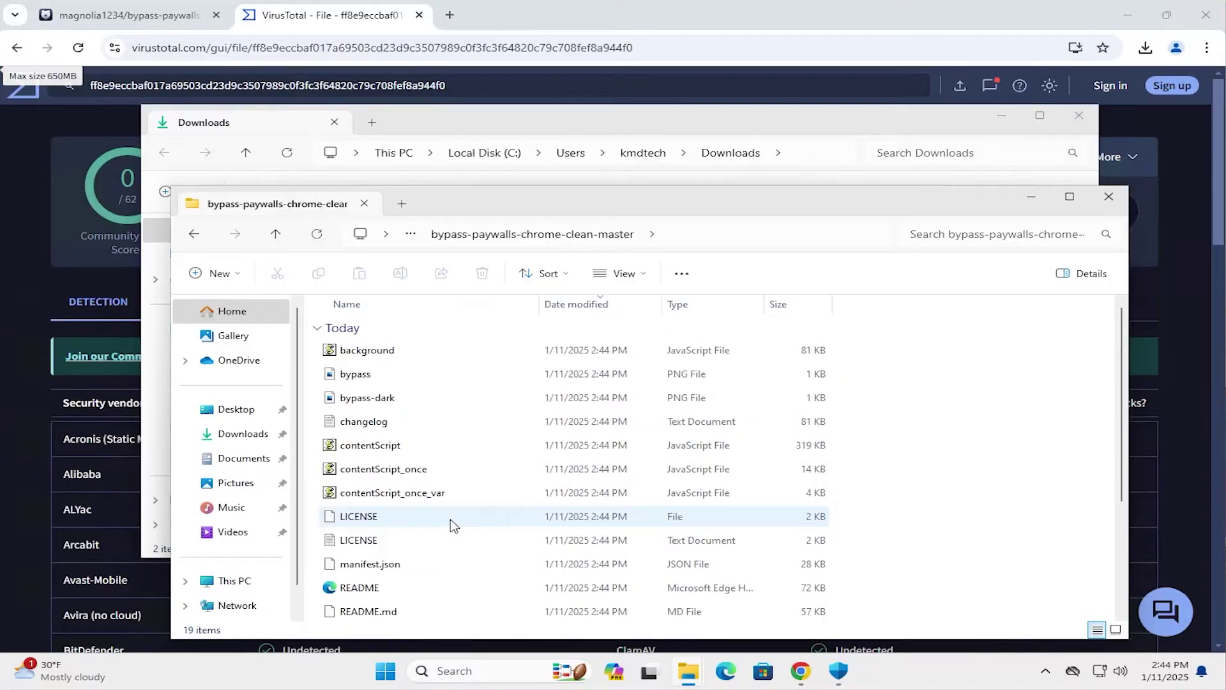
right_click(392, 563)
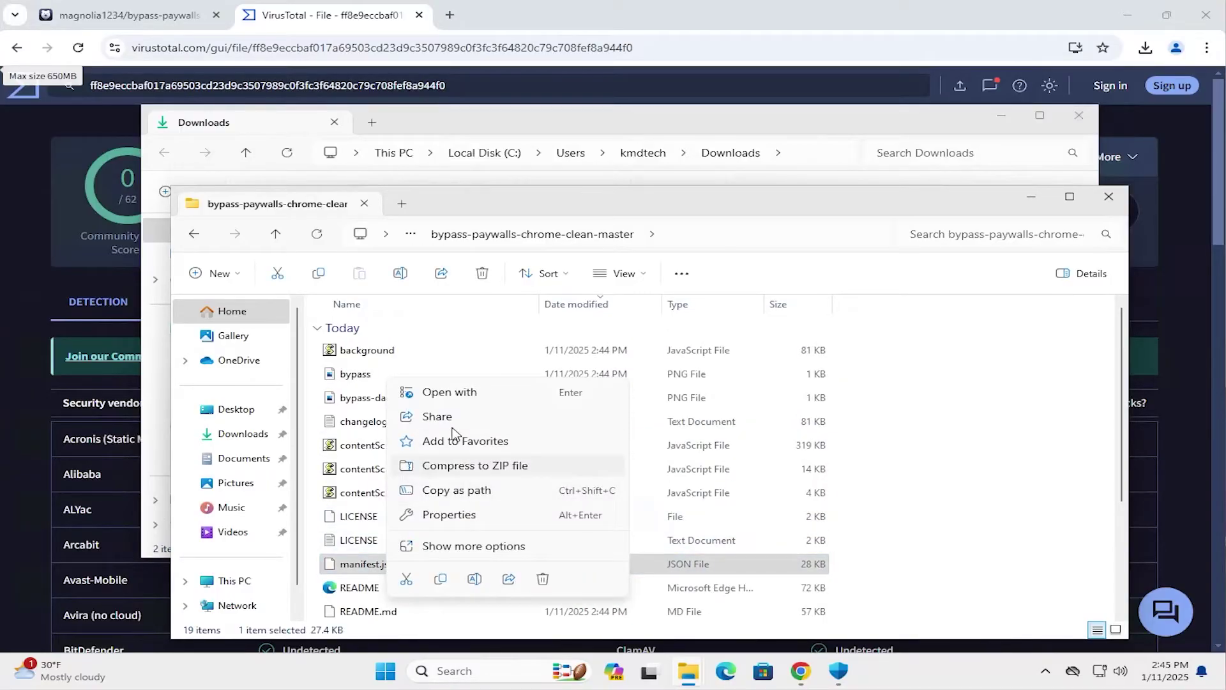
left_click(461, 392)
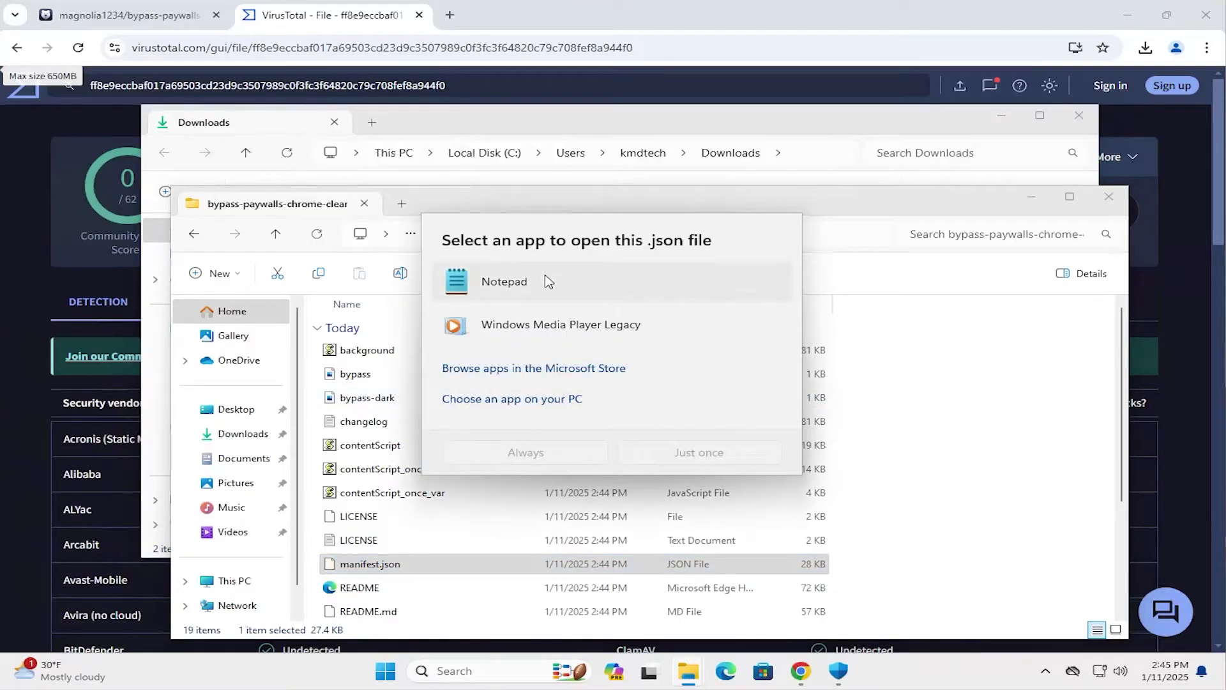
left_click(548, 282)
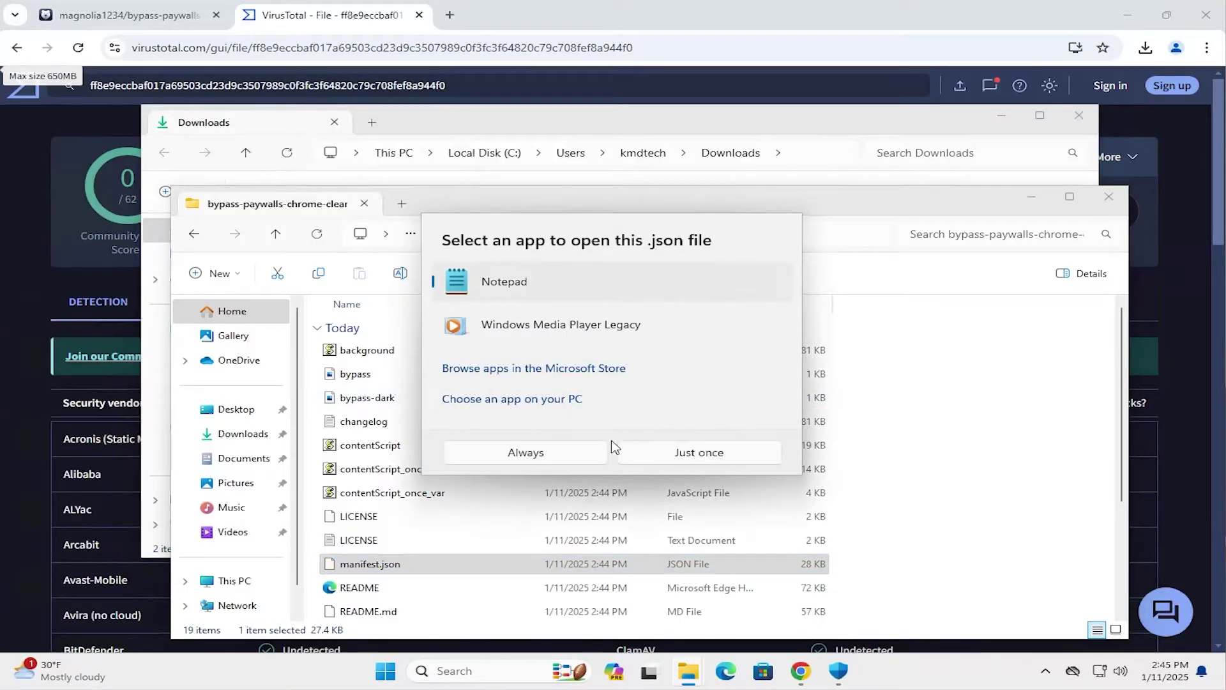
View manifest.json in Notepad, scroll through its host permissions list, and close it.
left_click(574, 461)
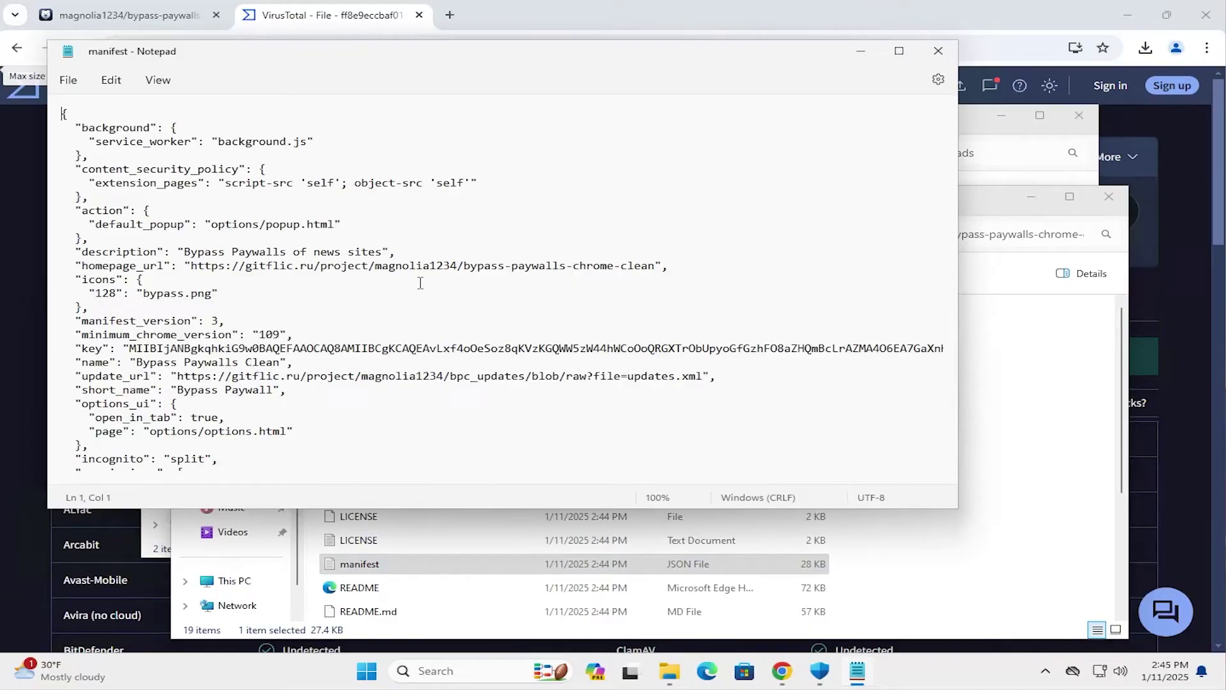
scroll(445, 281, "down", 20)
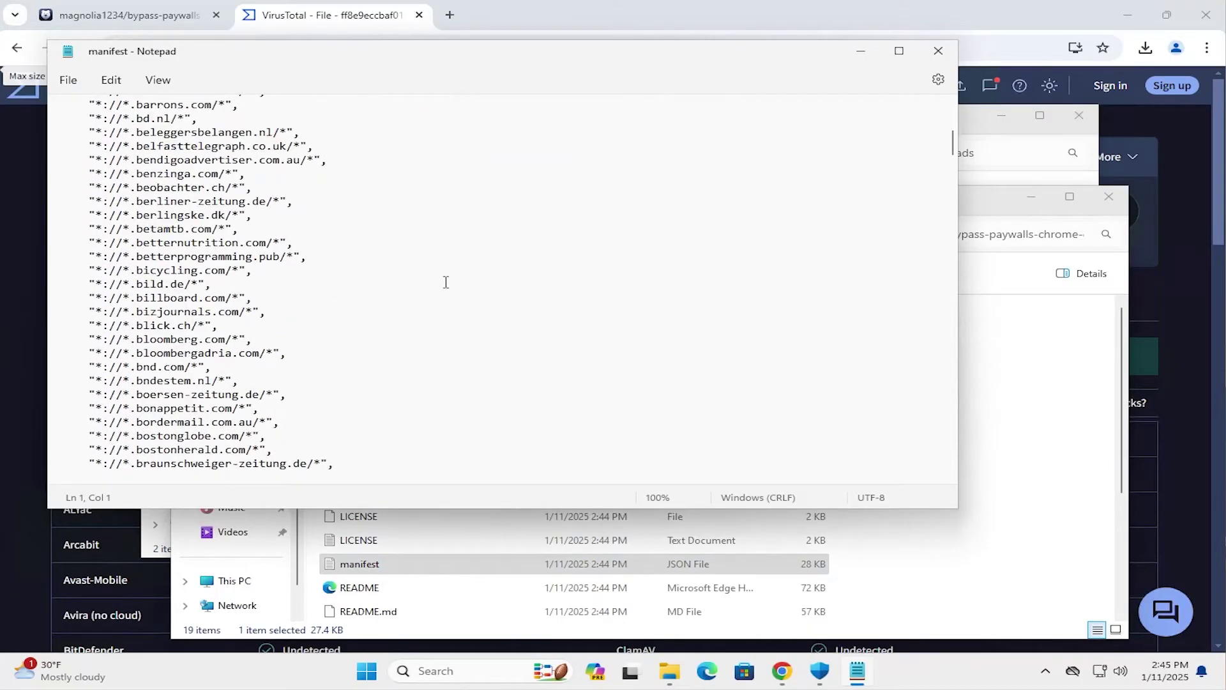
scroll(445, 281, "down", 20)
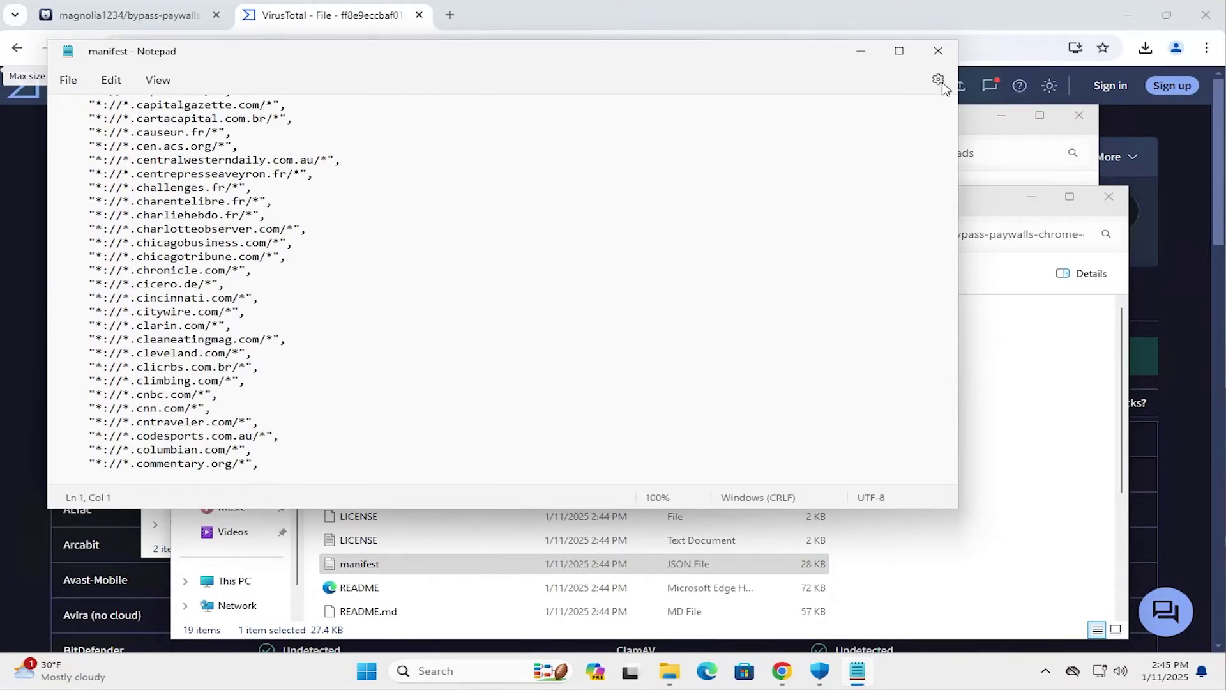
left_click(939, 51)
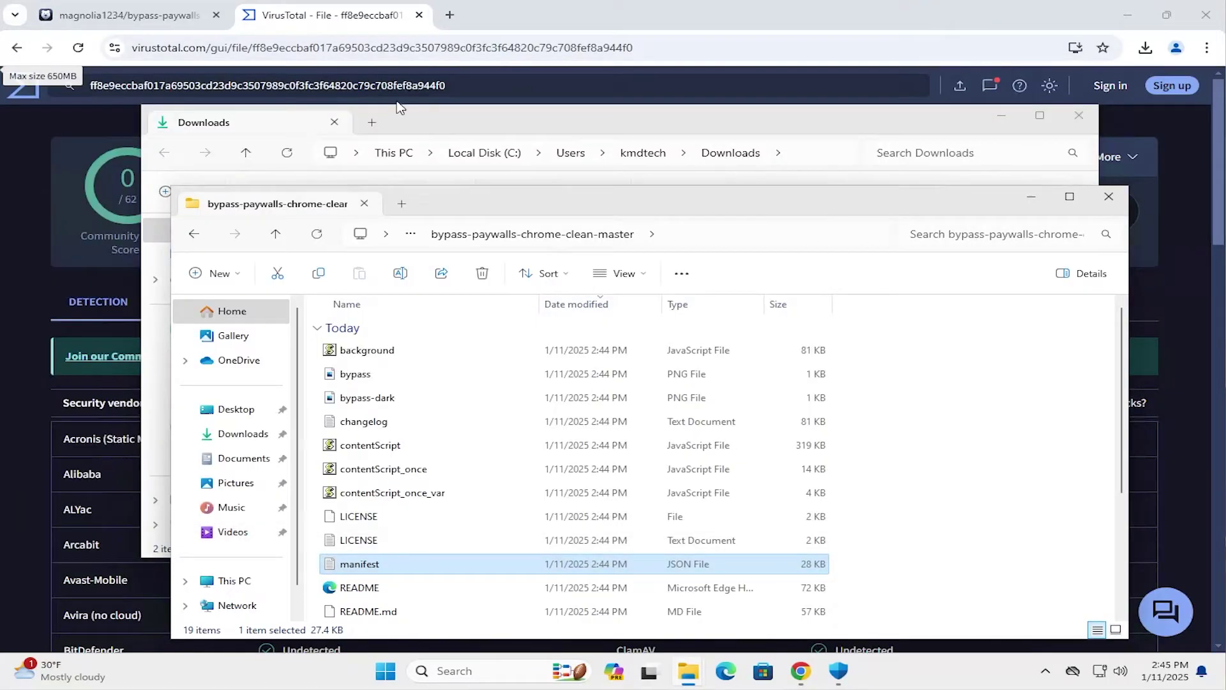
Copy chrome://extensions from step 4 of the GitFlic README and switch to the VirusTotal tab.
left_click(128, 15)
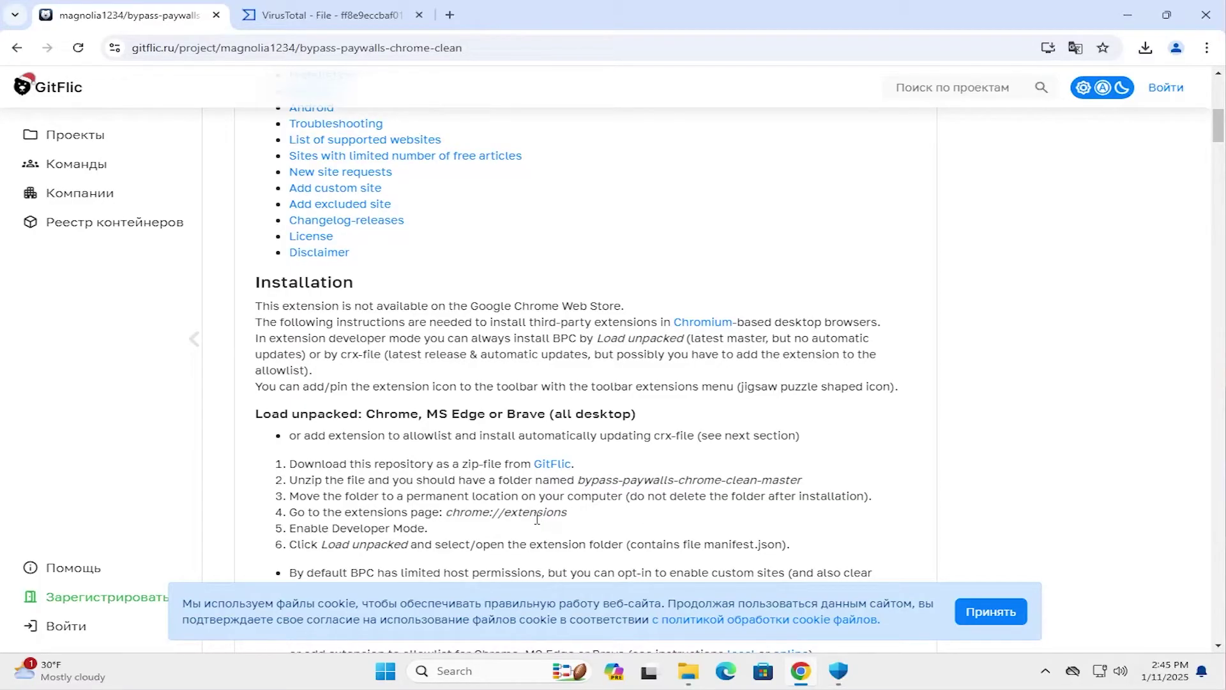
left_click_drag(571, 510, 447, 513)
key("ctrl+c")
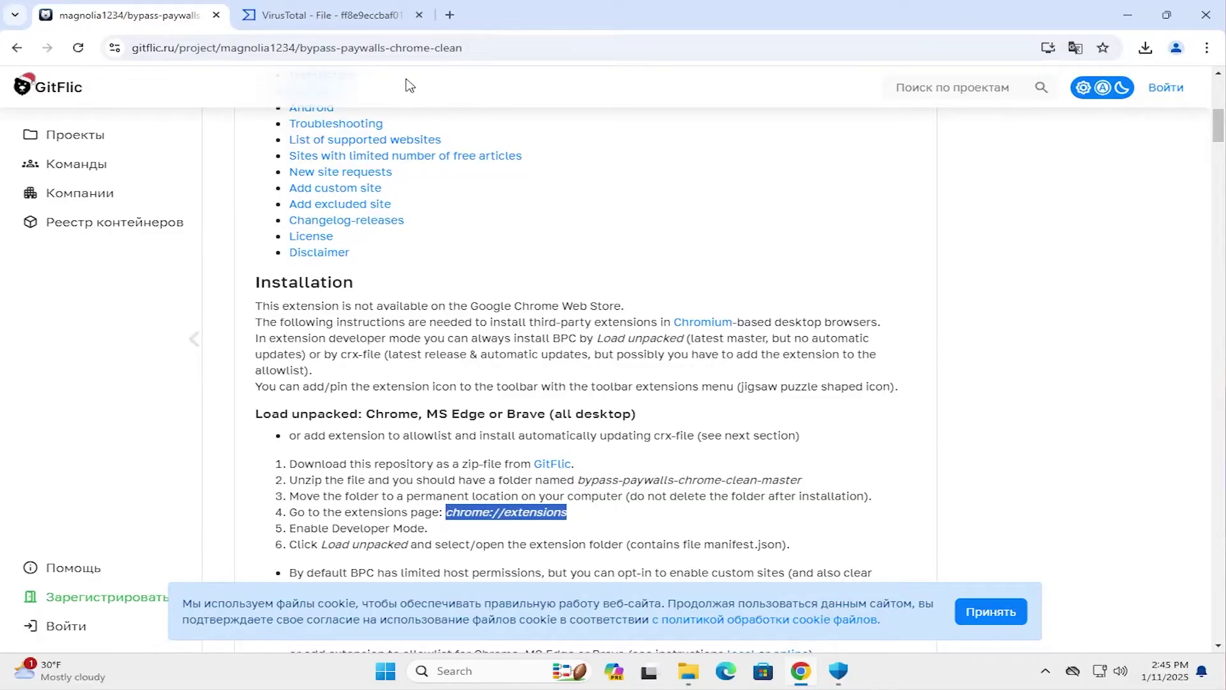
left_click(356, 15)
Paste and load chrome://extensions, then turn on Developer mode.
left_click(396, 46)
key("ctrl+v")
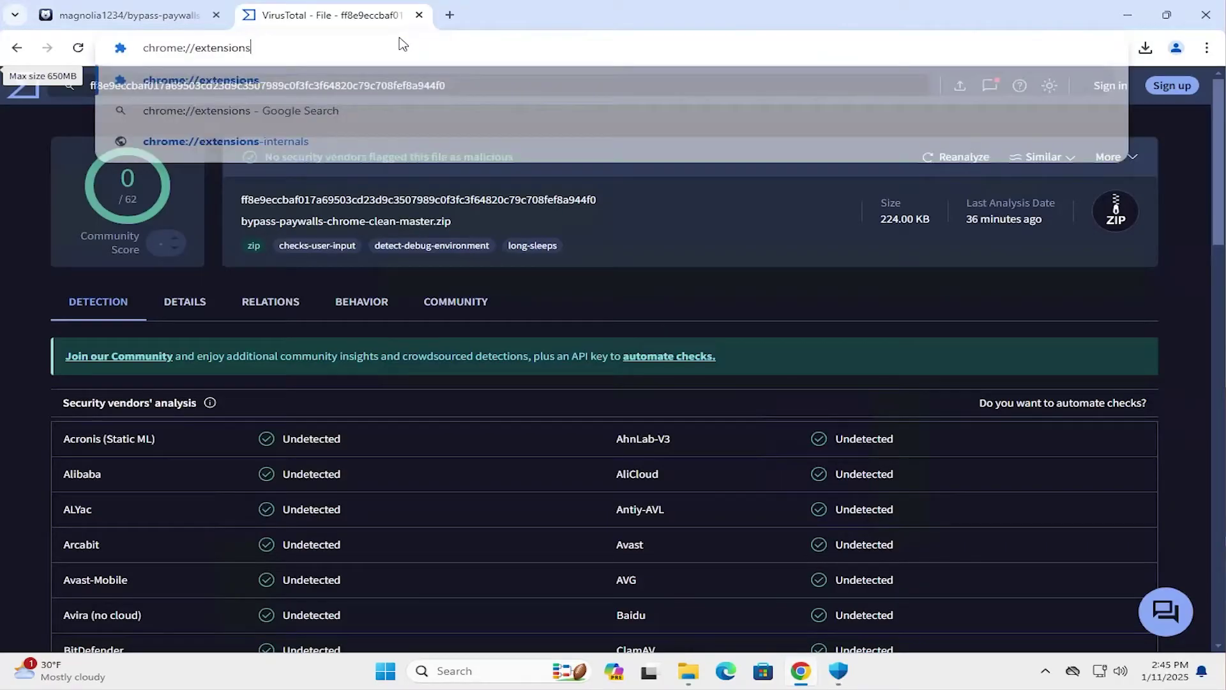
key("Return")
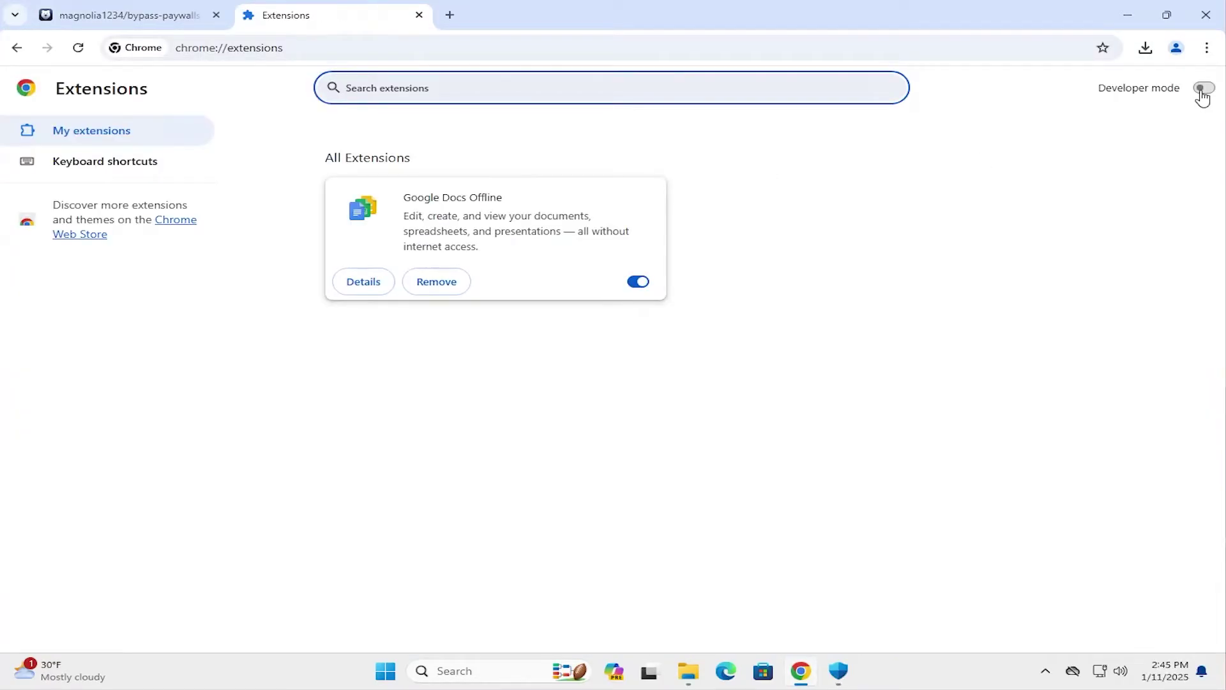
left_click(1201, 91)
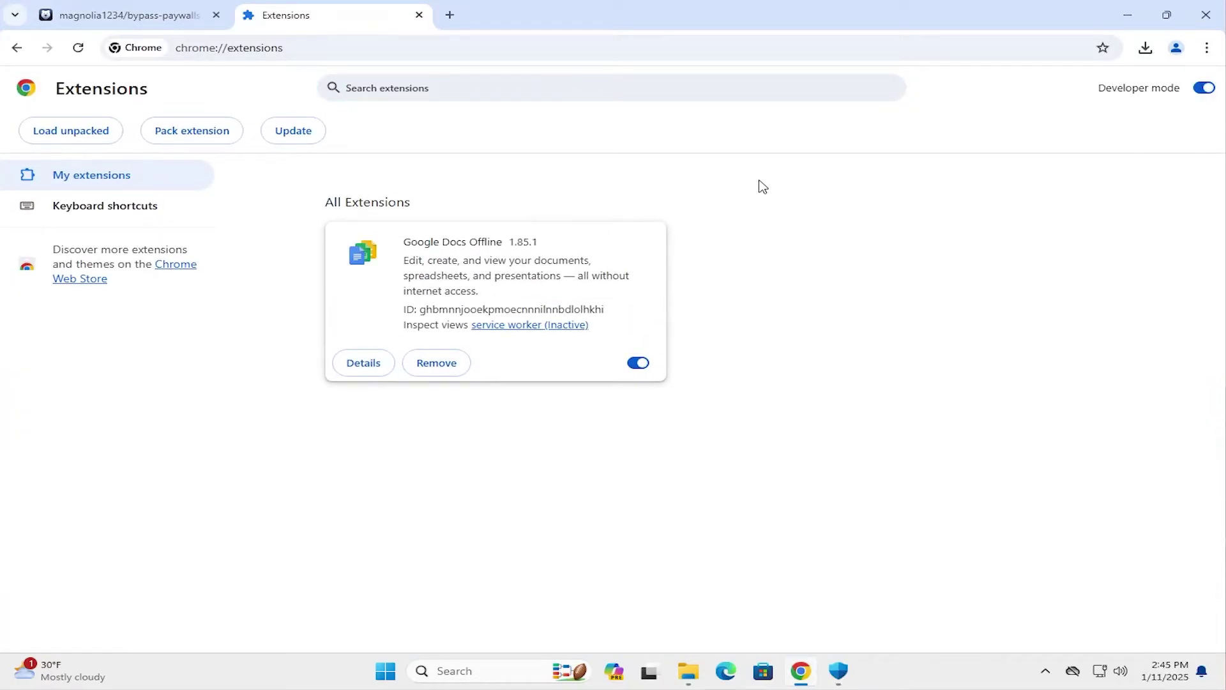
Load the bypass-paywalls-chrome-clean-master folder as an unpacked extension.
left_click(79, 135)
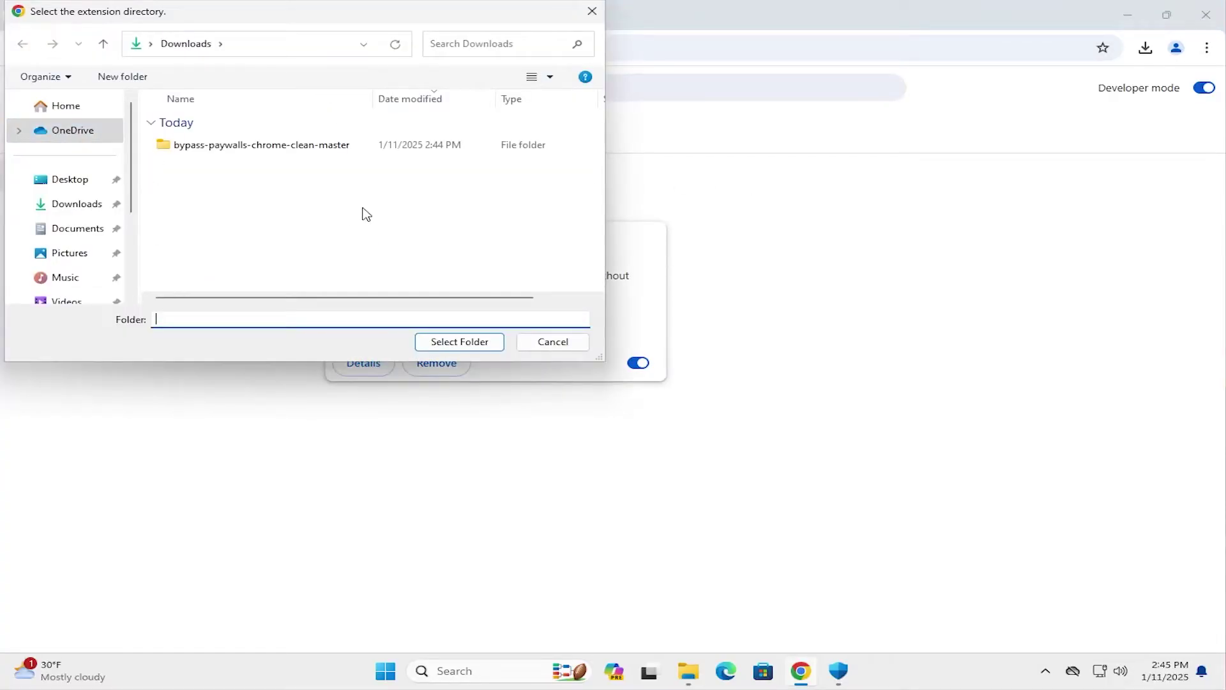
double_click(234, 147)
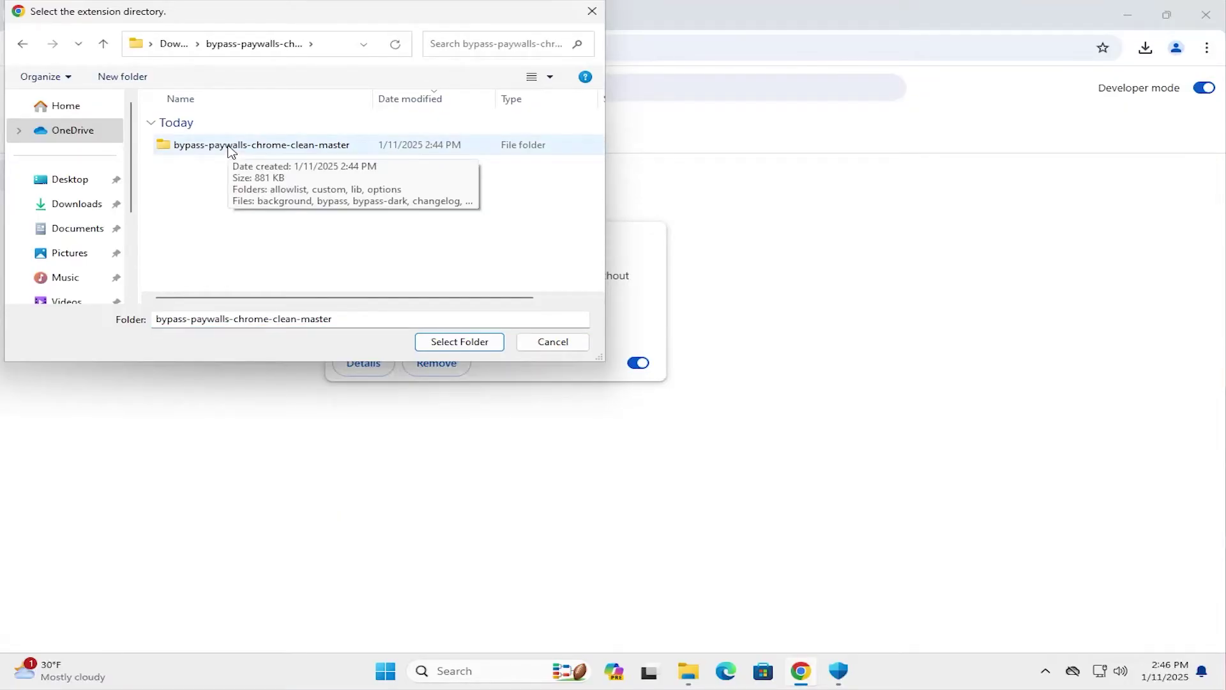
left_click(231, 149)
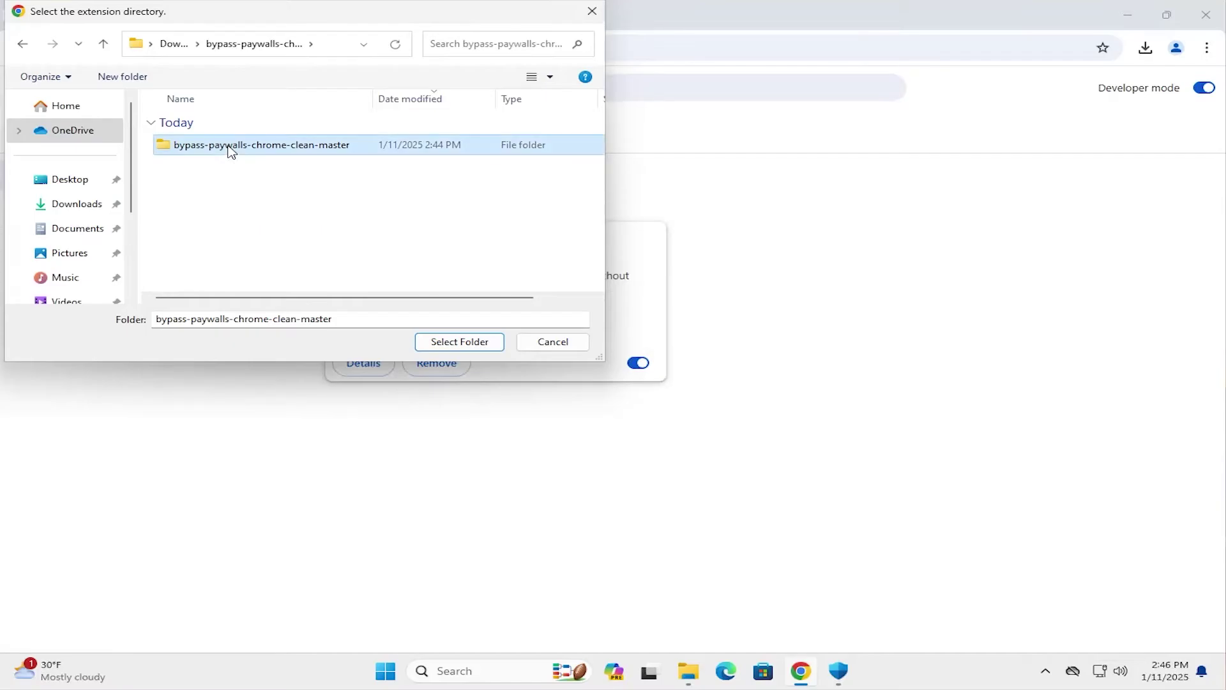
left_click(460, 343)
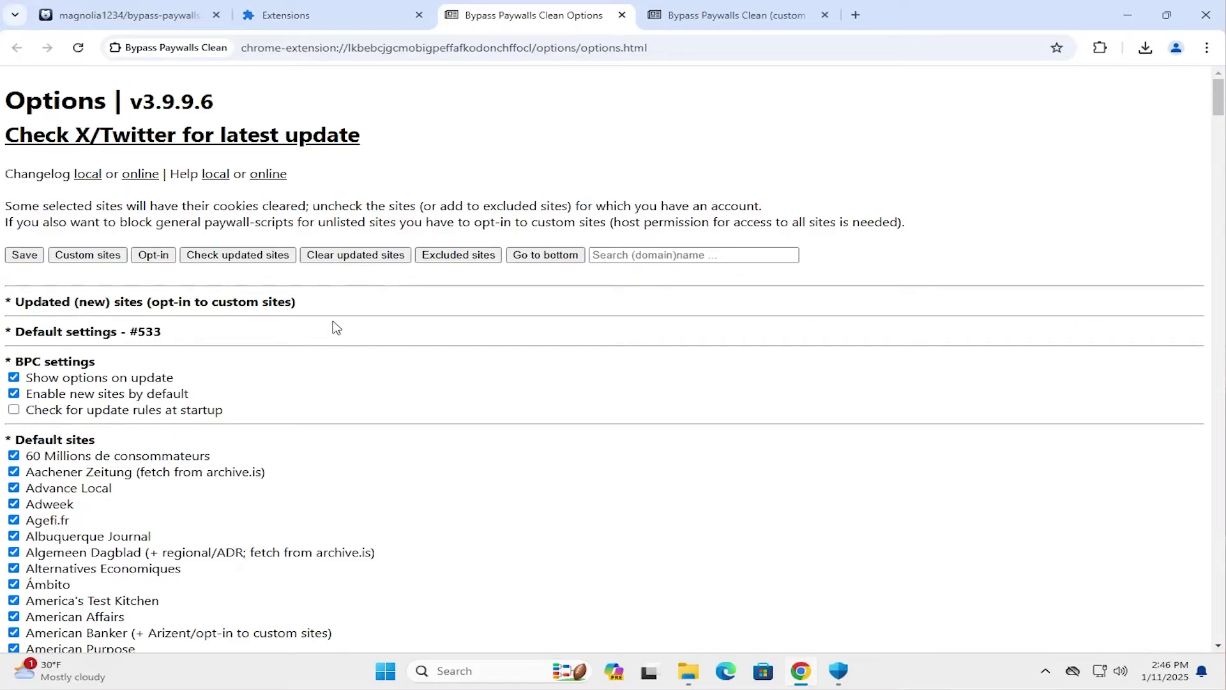
Look through the Bypass Paywalls Clean Options page and the custom sites opt-in tab, then close the opt-in tab.
scroll(323, 396, "down", 15)
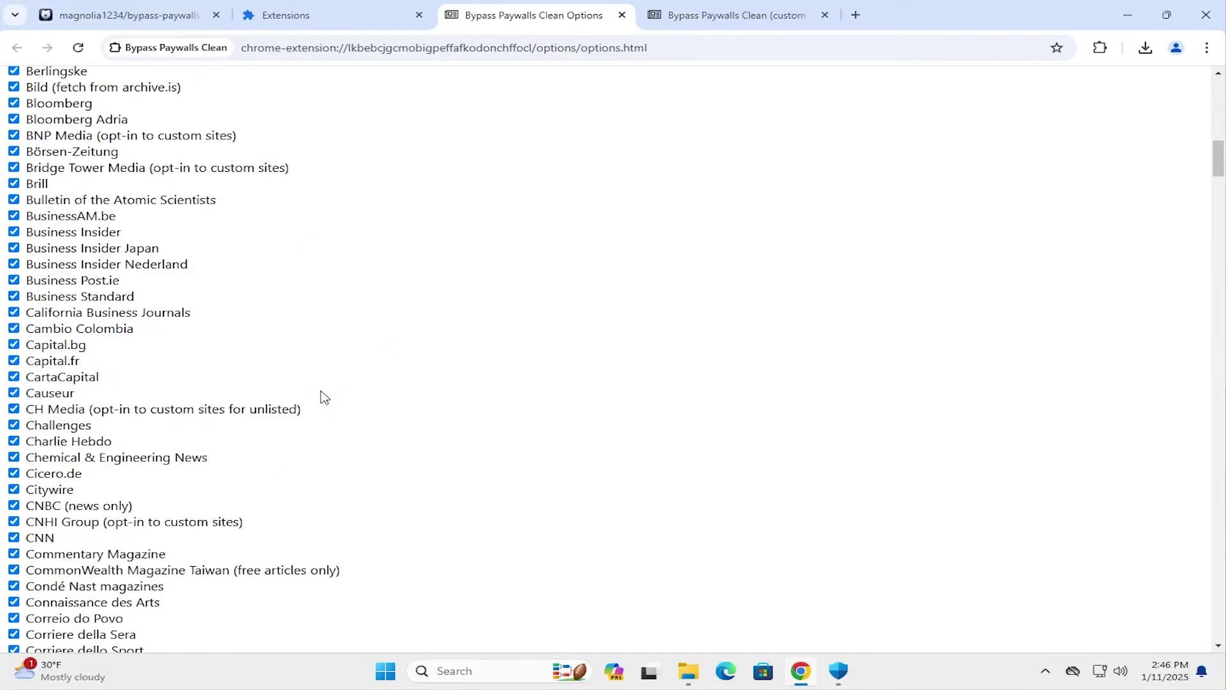
scroll(322, 395, "down", 20)
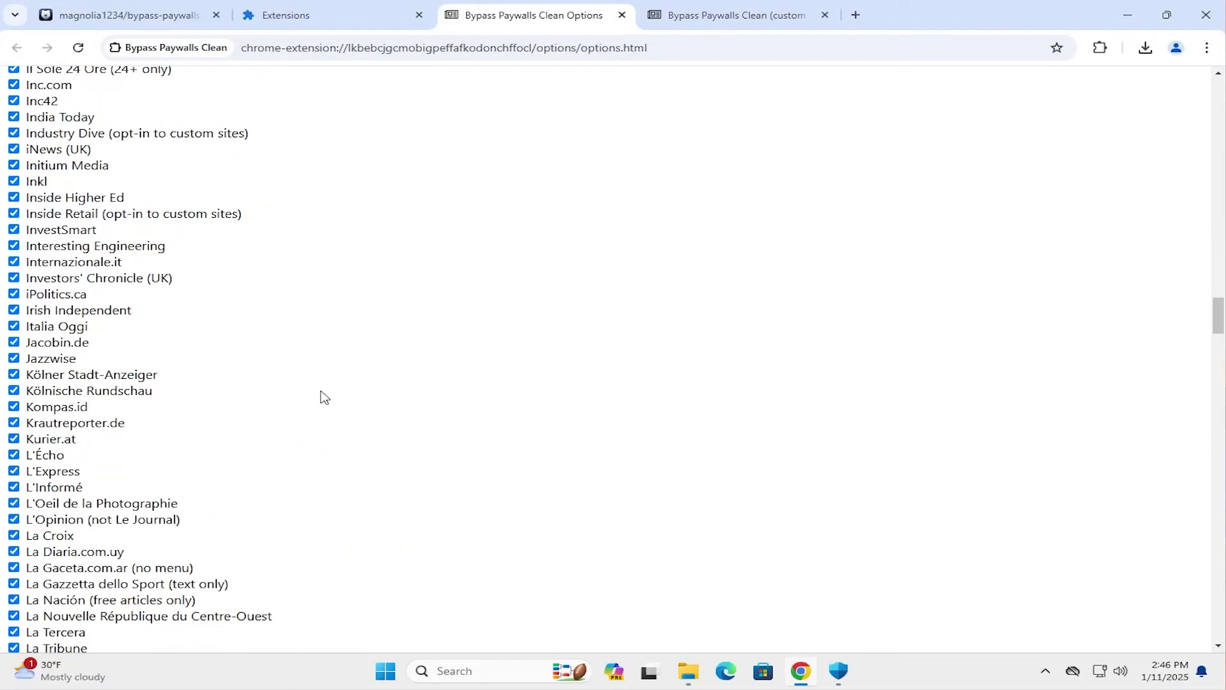
scroll(322, 396, "down", 20)
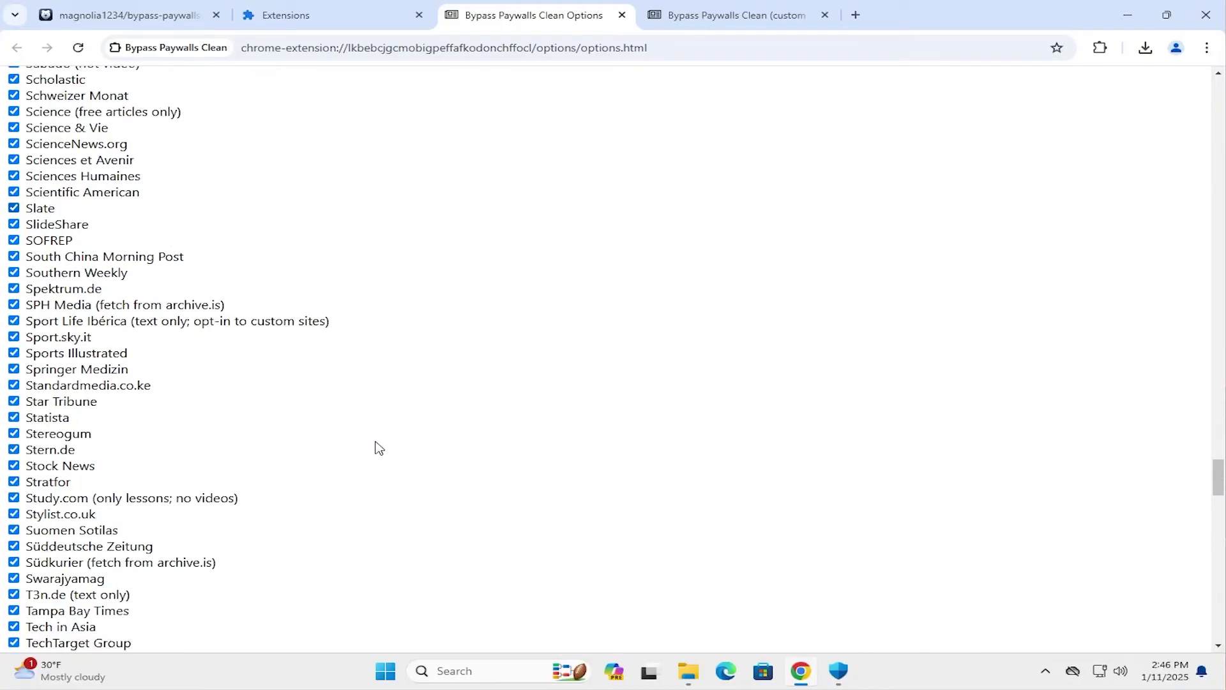
scroll(377, 447, "down", 20)
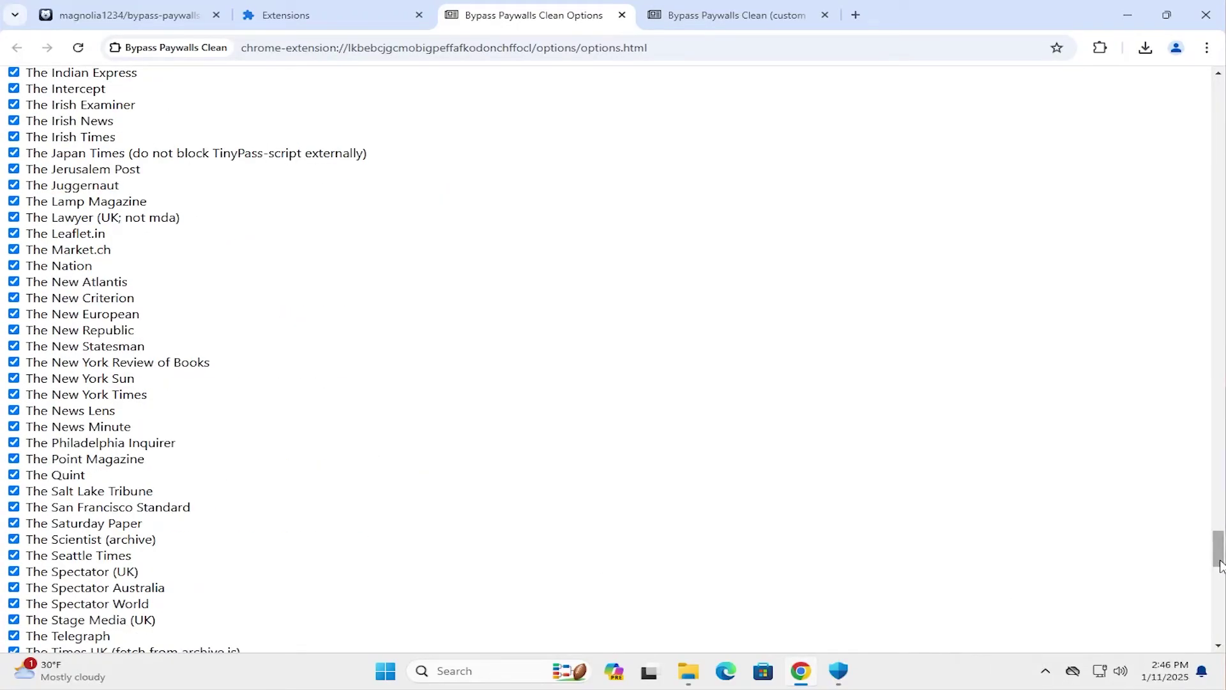
left_click_drag(1219, 565, 1218, 102)
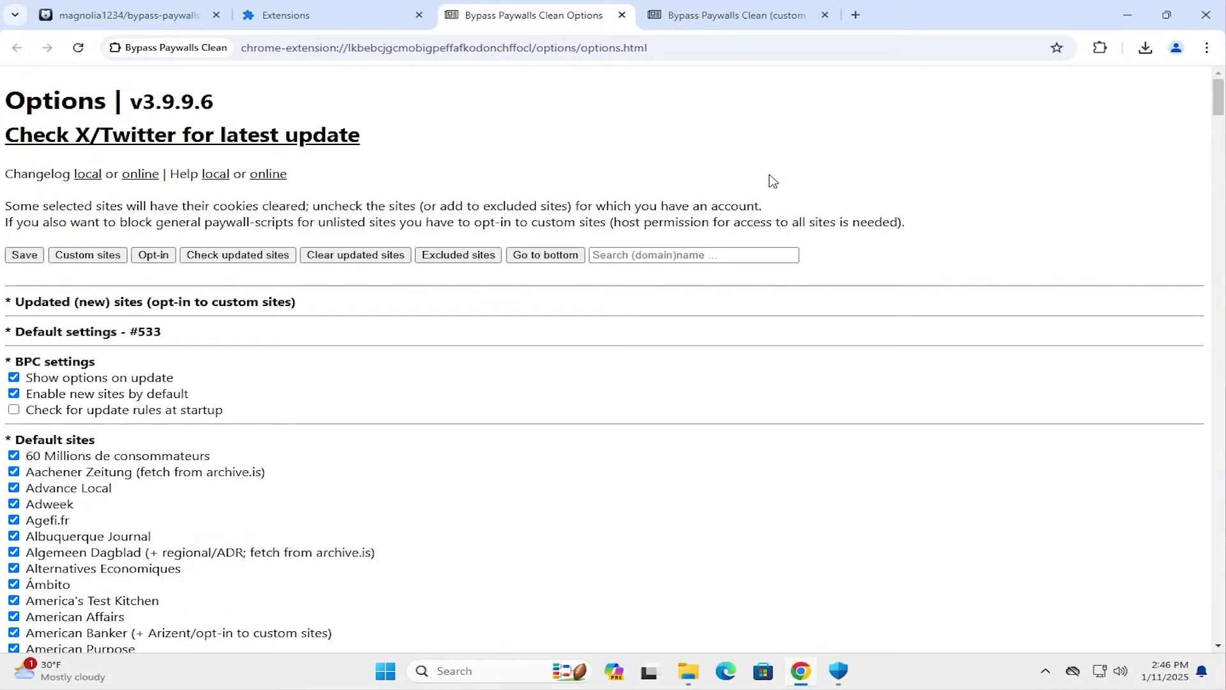
left_click(726, 24)
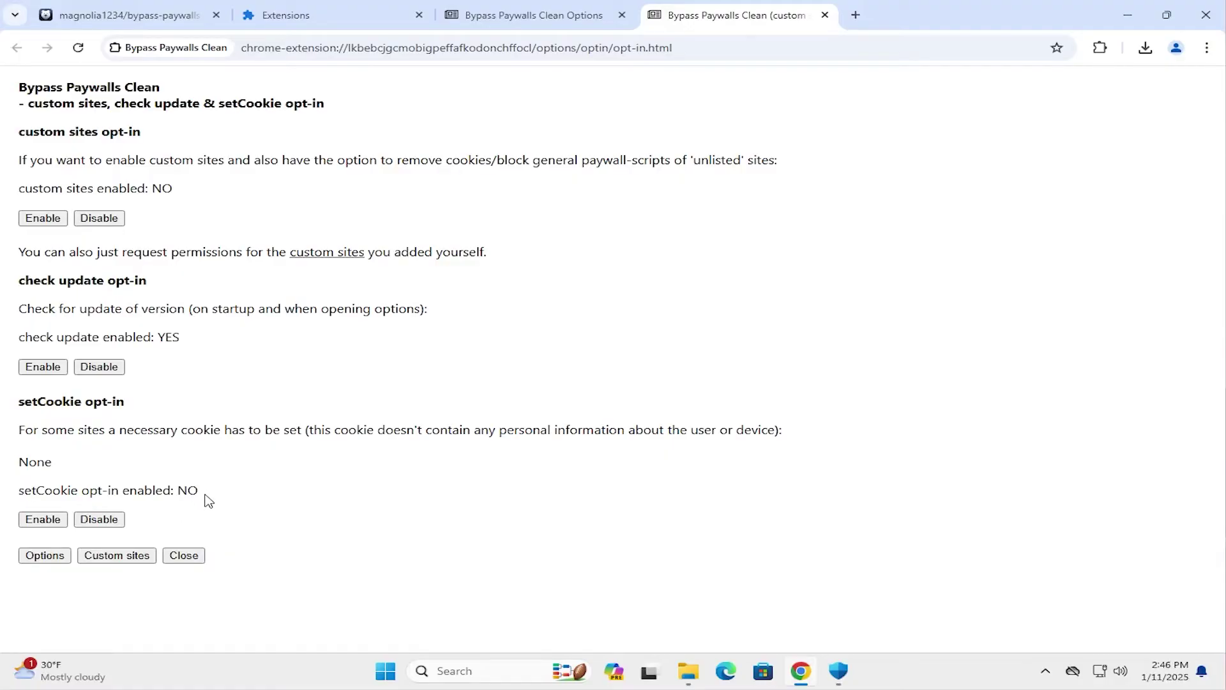
left_click(824, 15)
Switch off Bypass Paywalls Clean on the Extensions page and open a new tab.
left_click(339, 19)
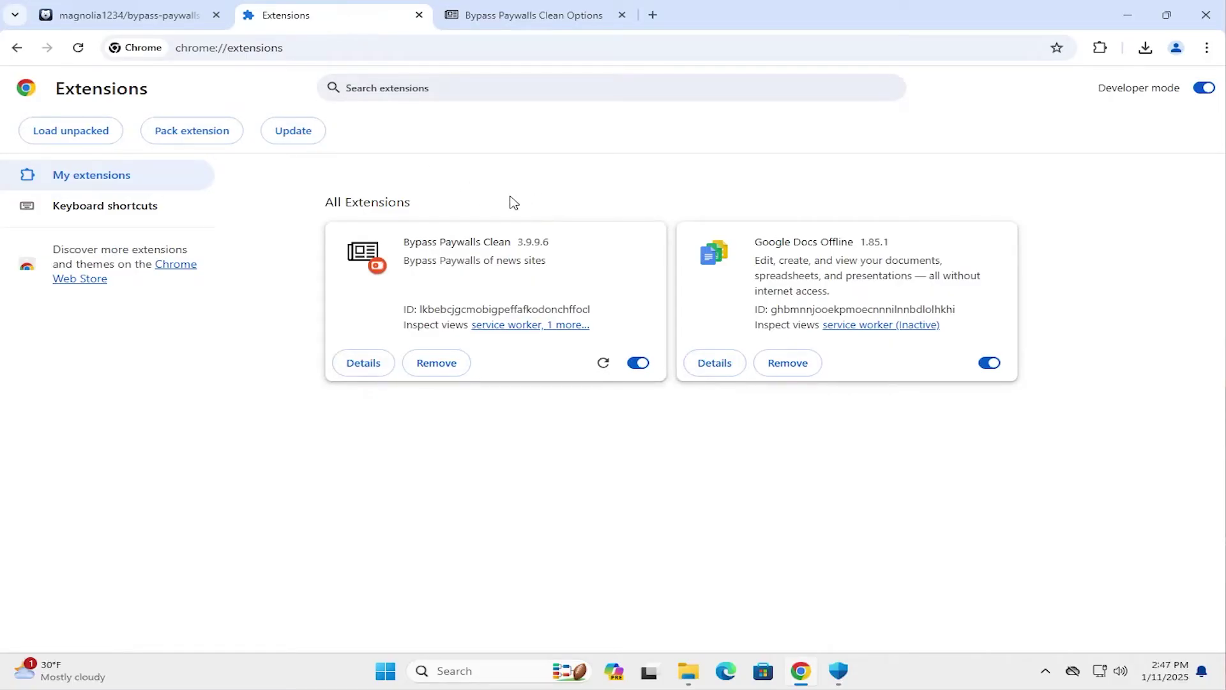
left_click(639, 364)
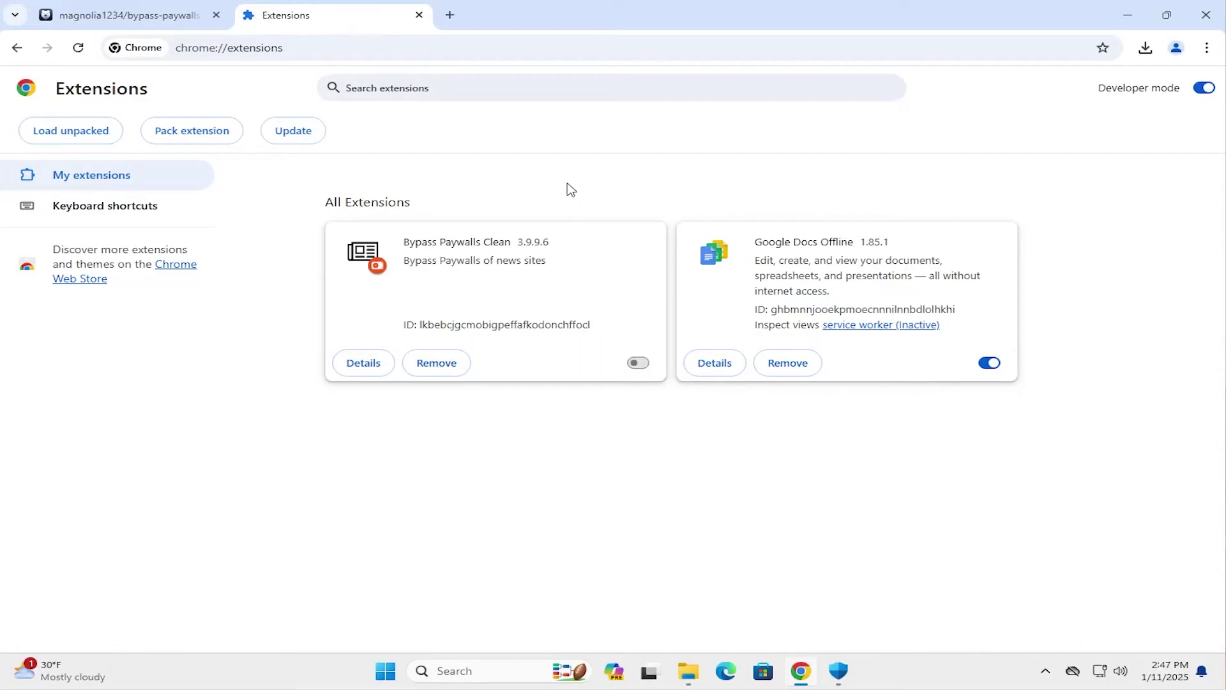
left_click(450, 15)
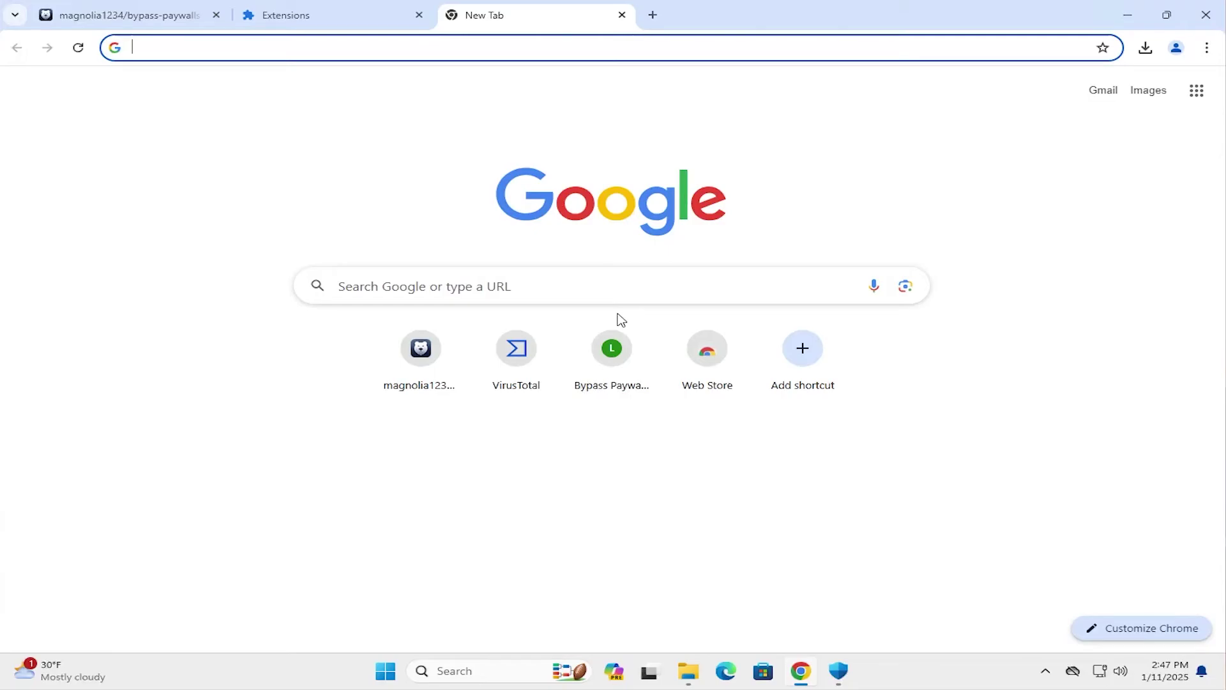
Load forbes.com and open the cover story on New York's $75 billion Big Oil plan.
type("forbes.com")
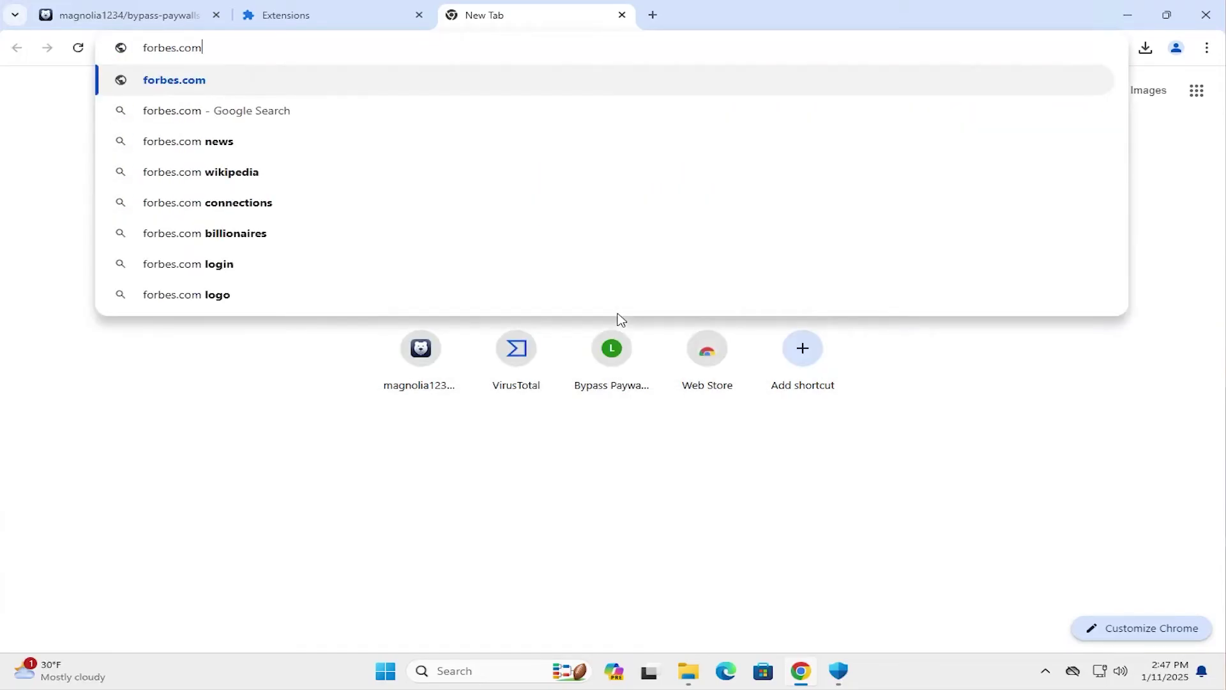
key("Return")
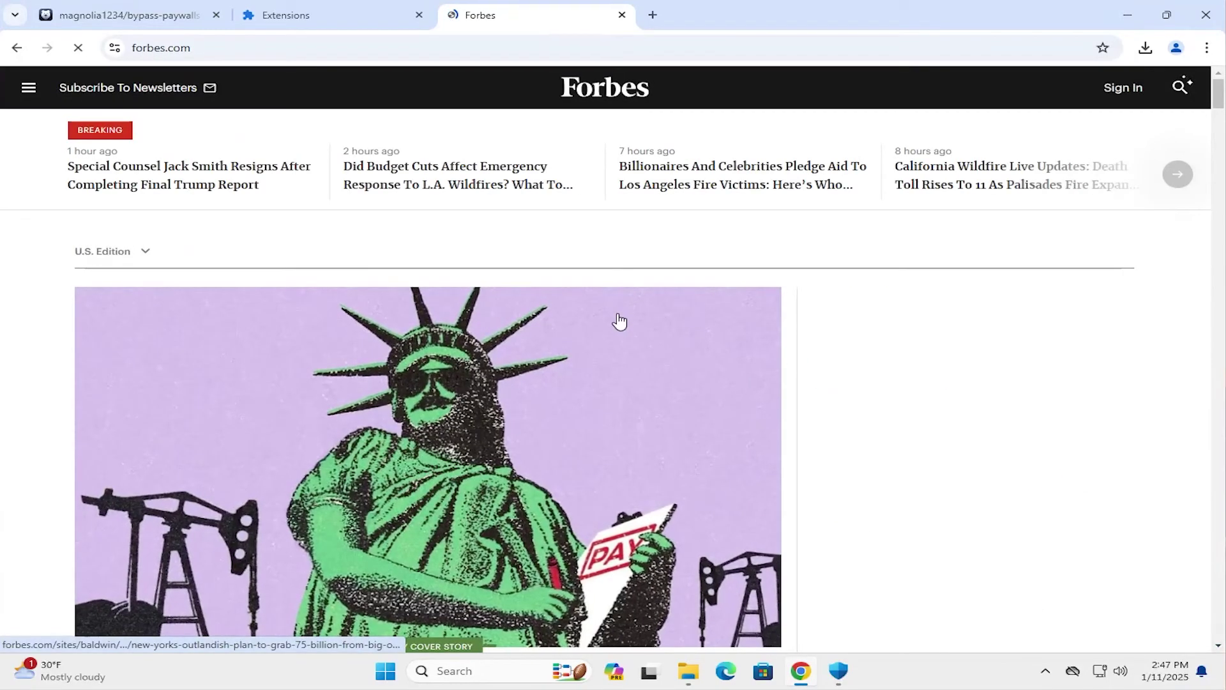
scroll(517, 243, "down", 3)
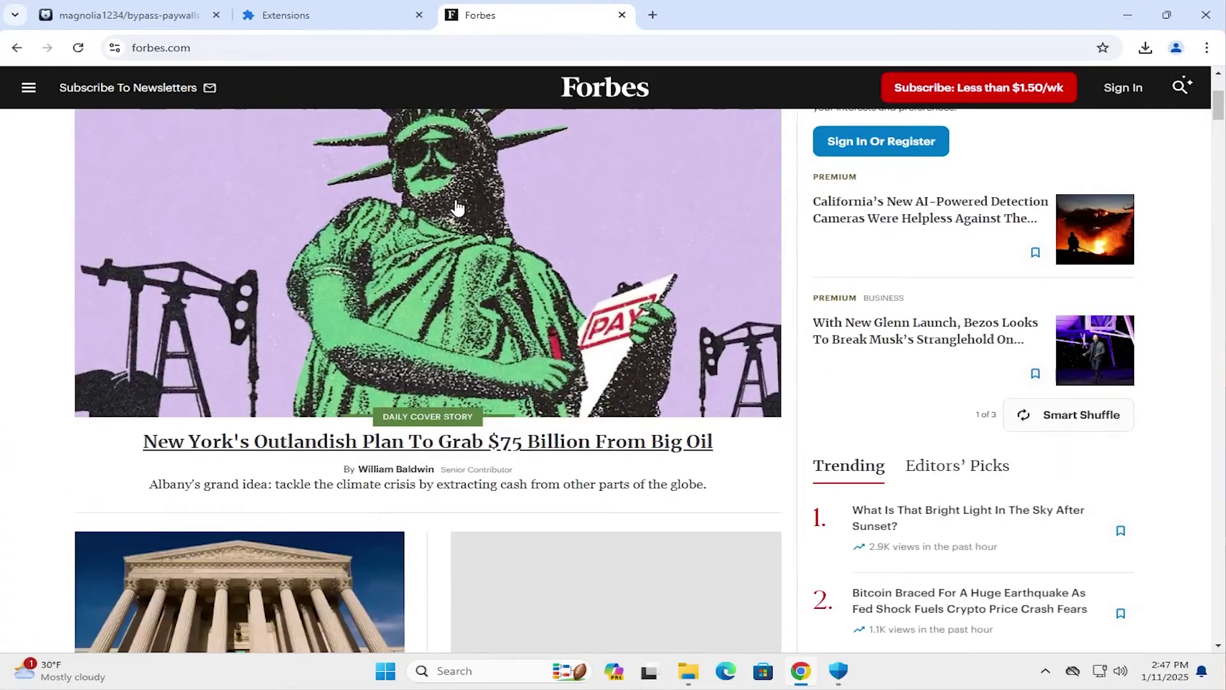
left_click(563, 447)
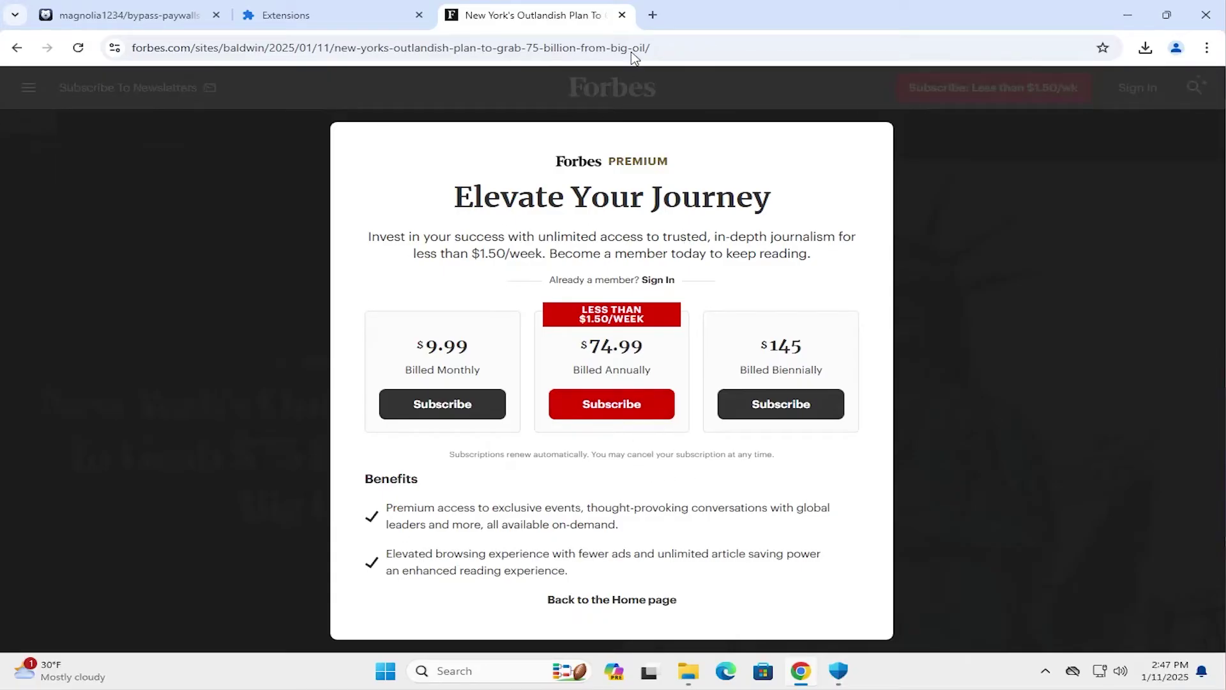
left_click(612, 51)
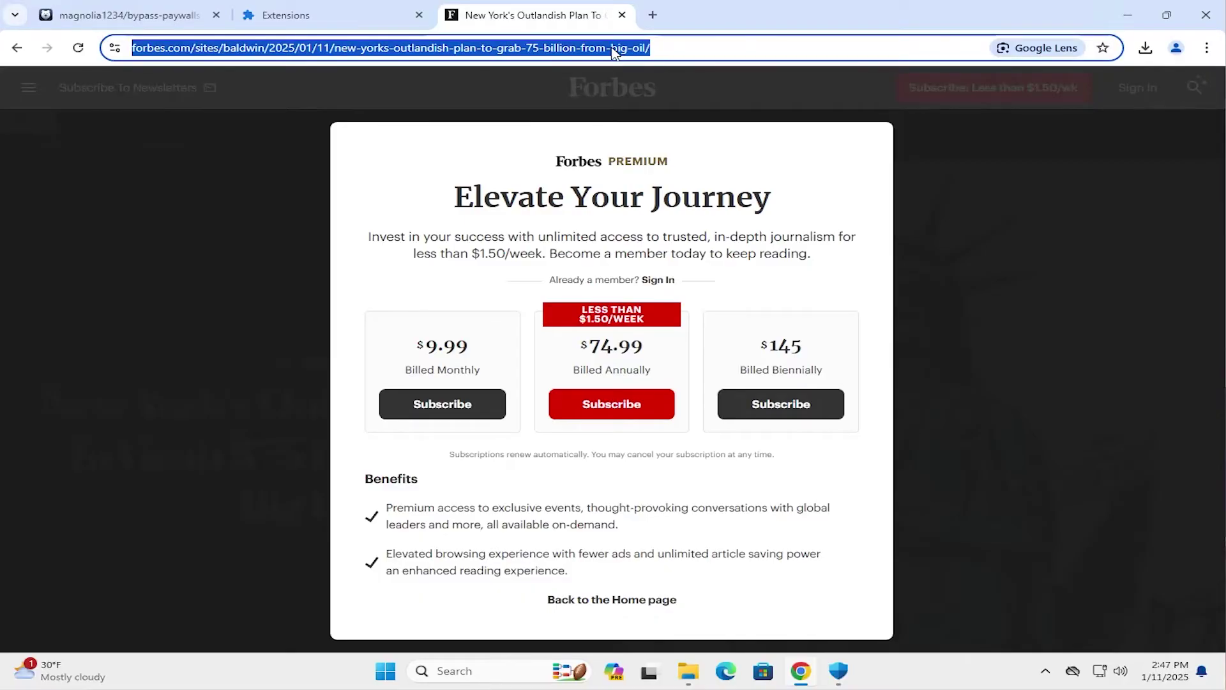
Load barrons.com and open the Roundtable 2025 article, which stops at the subscription prompt.
type("barrons.com")
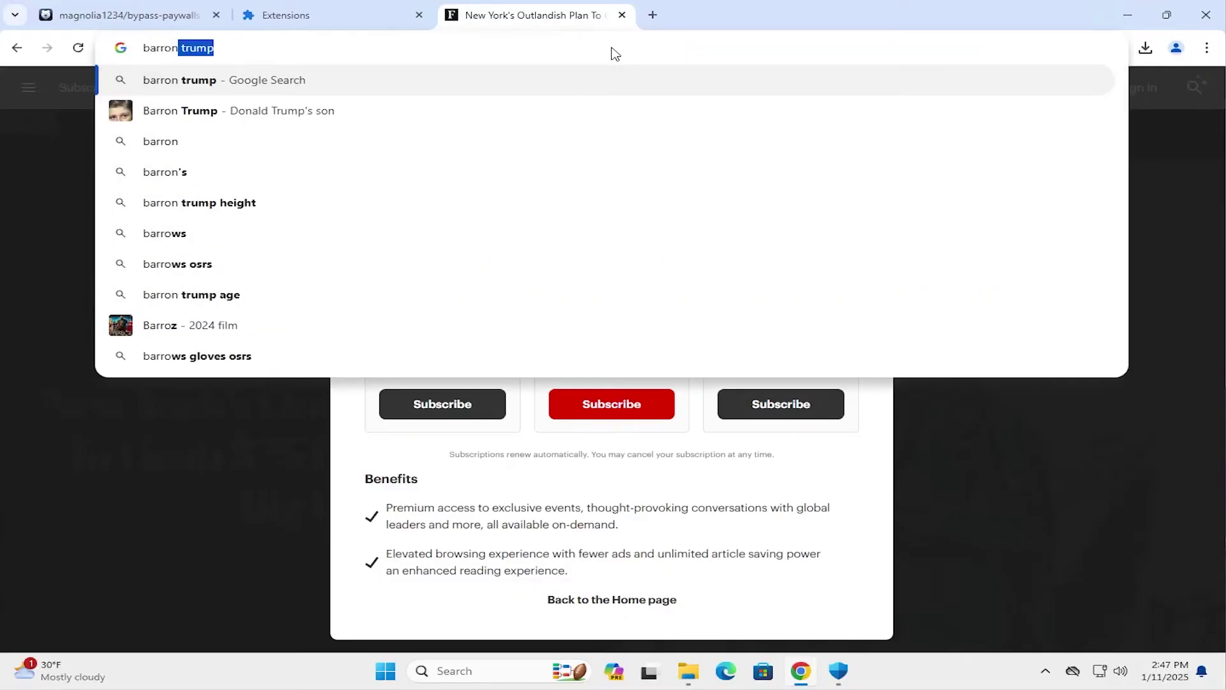
key("Return")
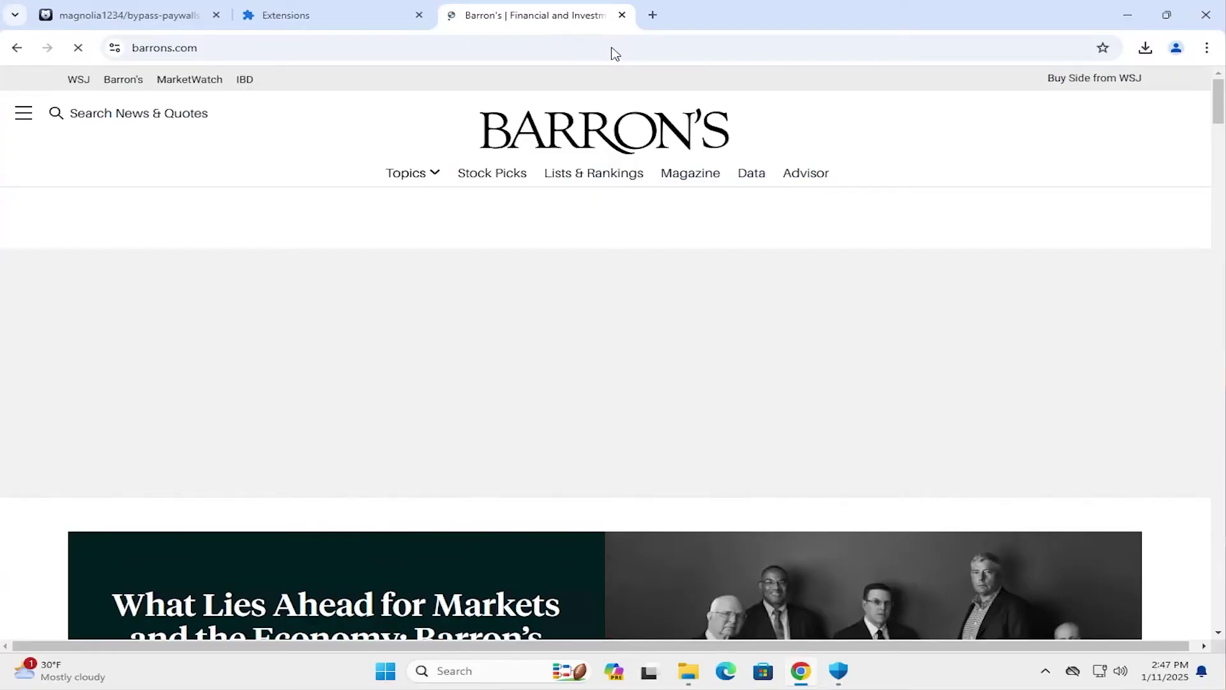
scroll(585, 233, "down", 5)
scroll(585, 233, "up", 3)
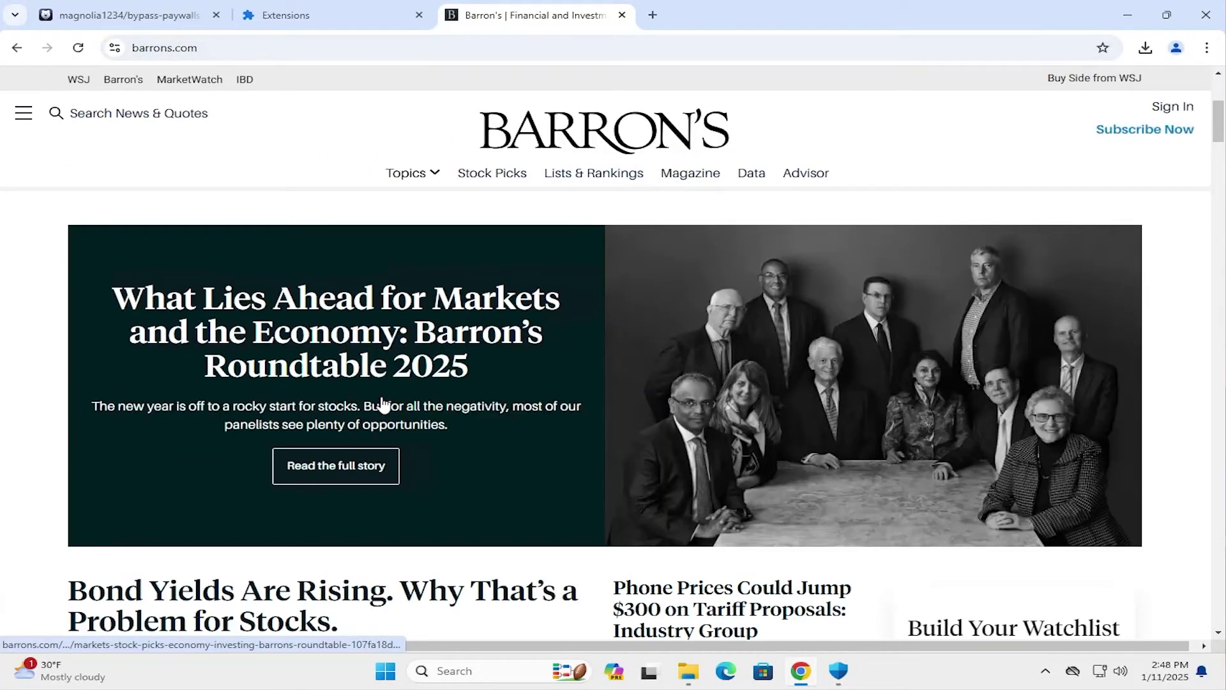
left_click(338, 476)
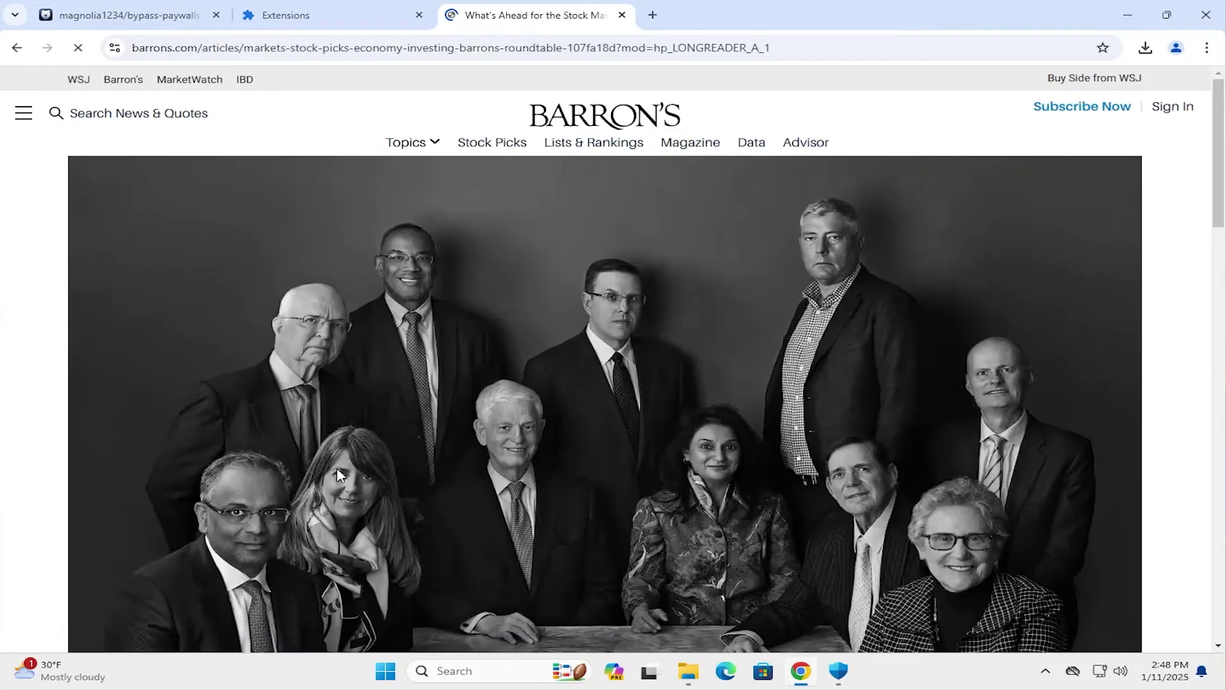
scroll(475, 391, "down", 15)
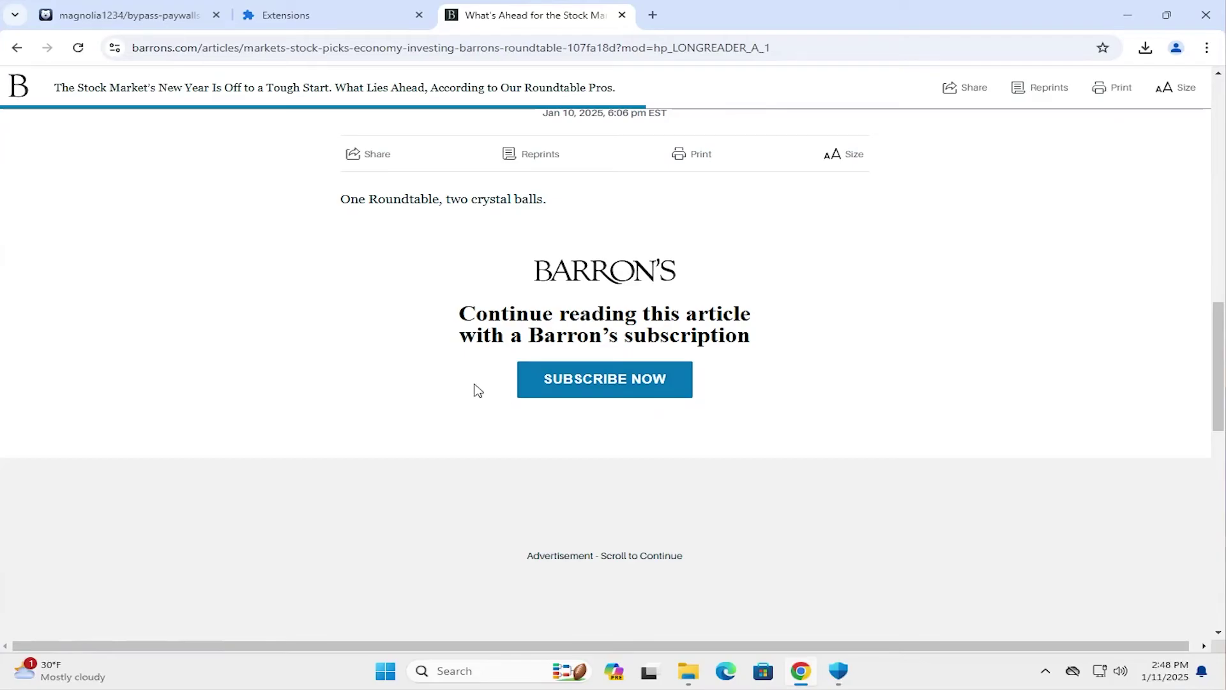
left_click(597, 49)
key("BackSpace")
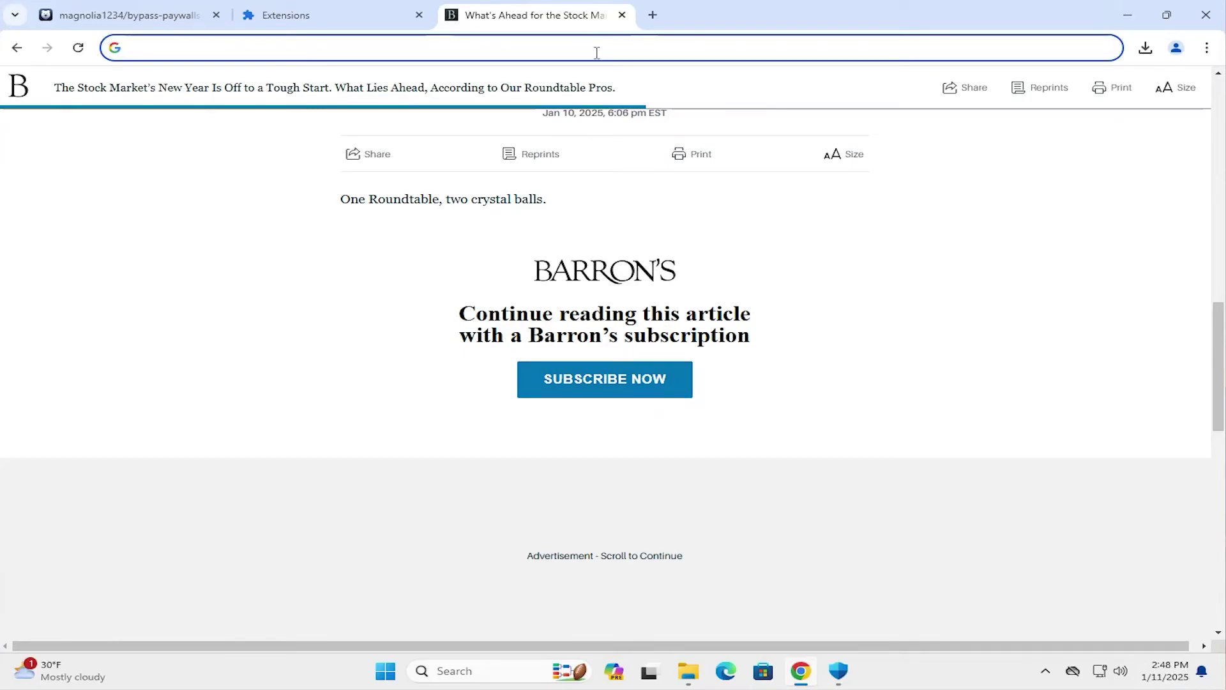
Load wsj.com and open the L.A. fire article, scrolling down to its subscription paywall.
type("wsj.com")
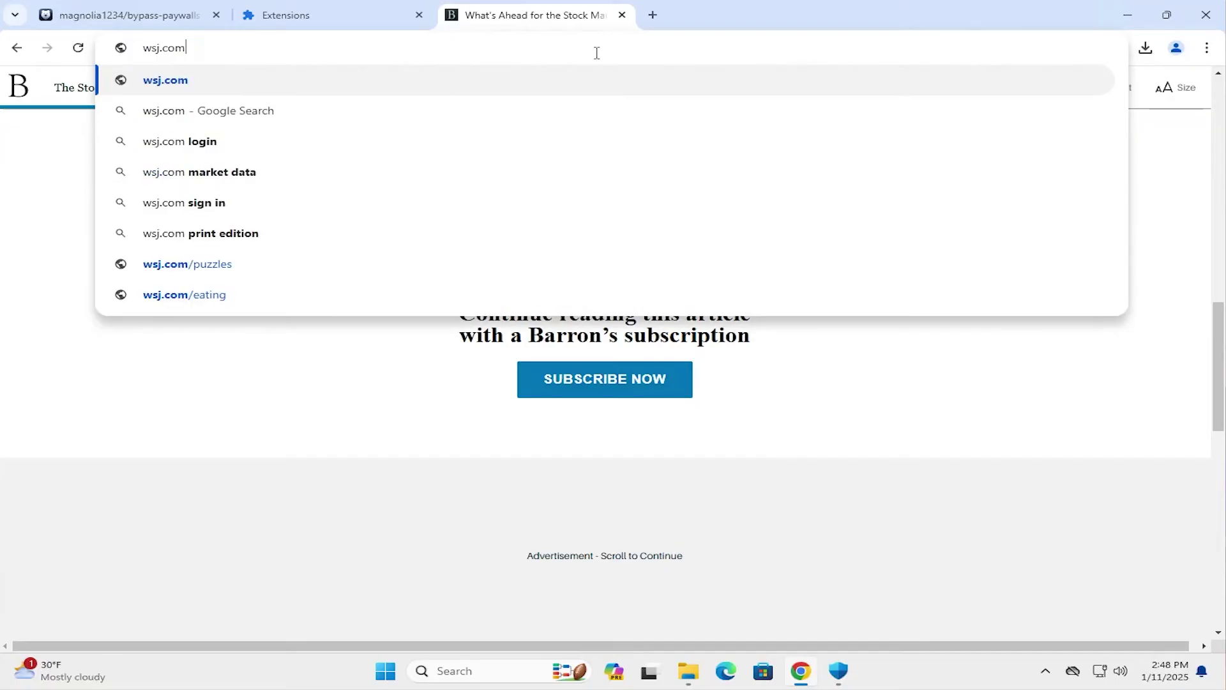
key("Return")
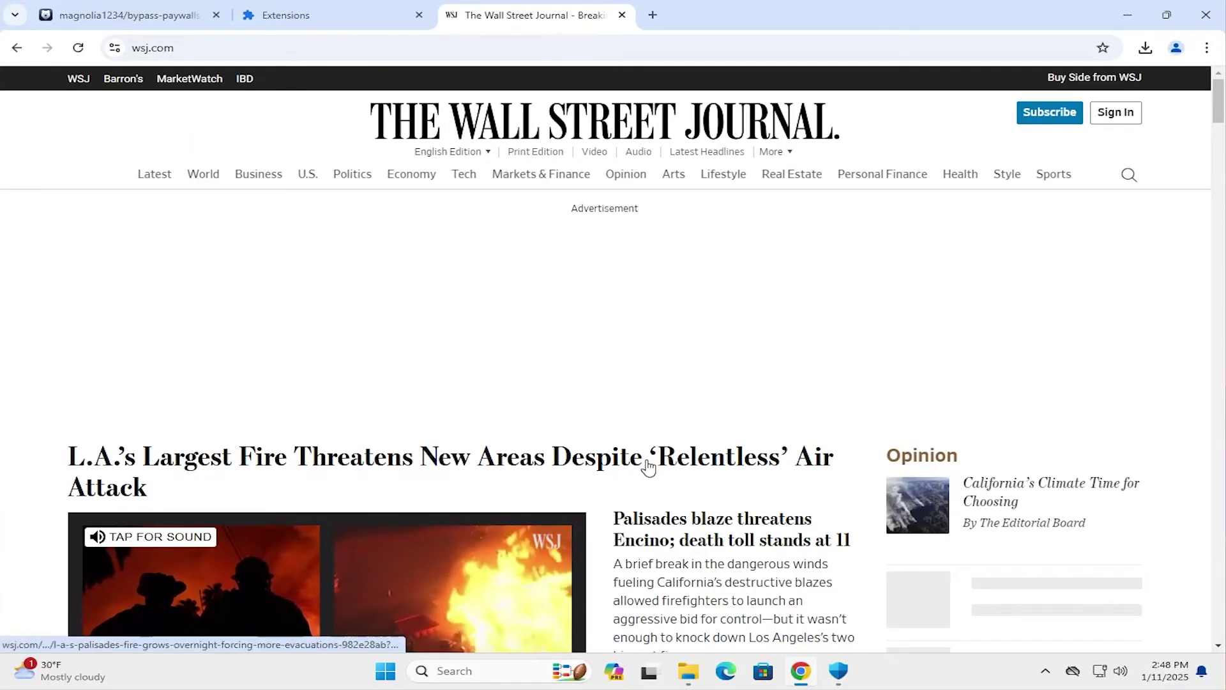
left_click(646, 466)
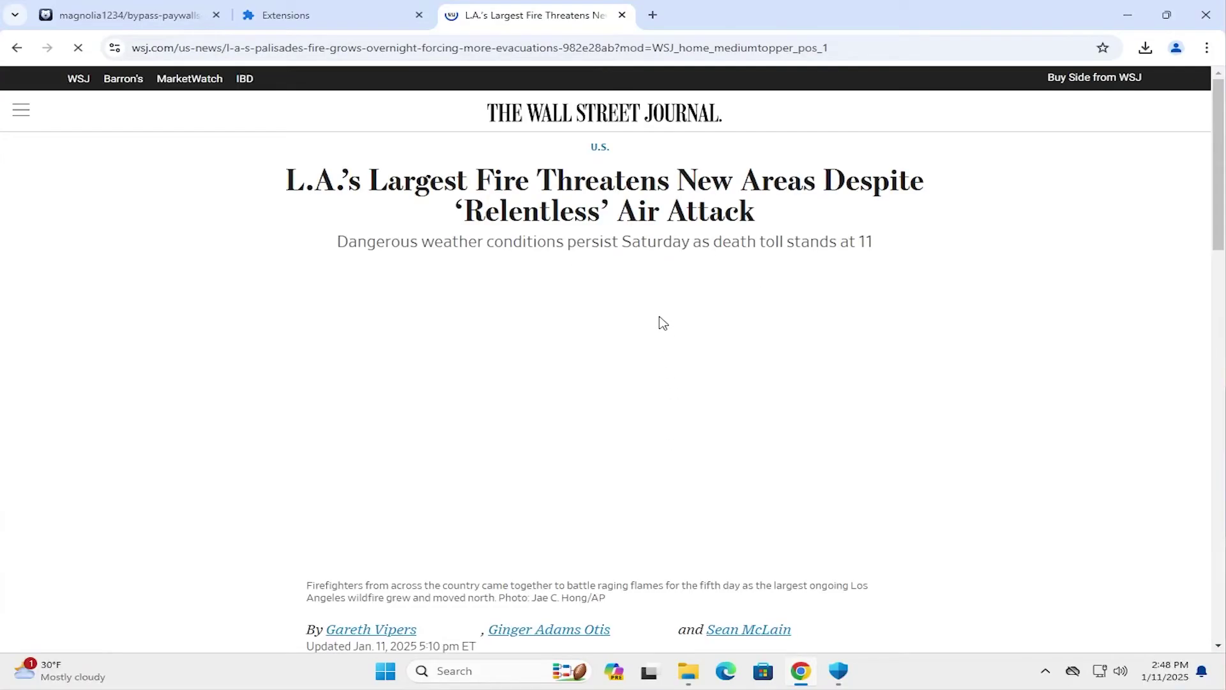
scroll(660, 319, "down", 7)
scroll(686, 335, "down", 6)
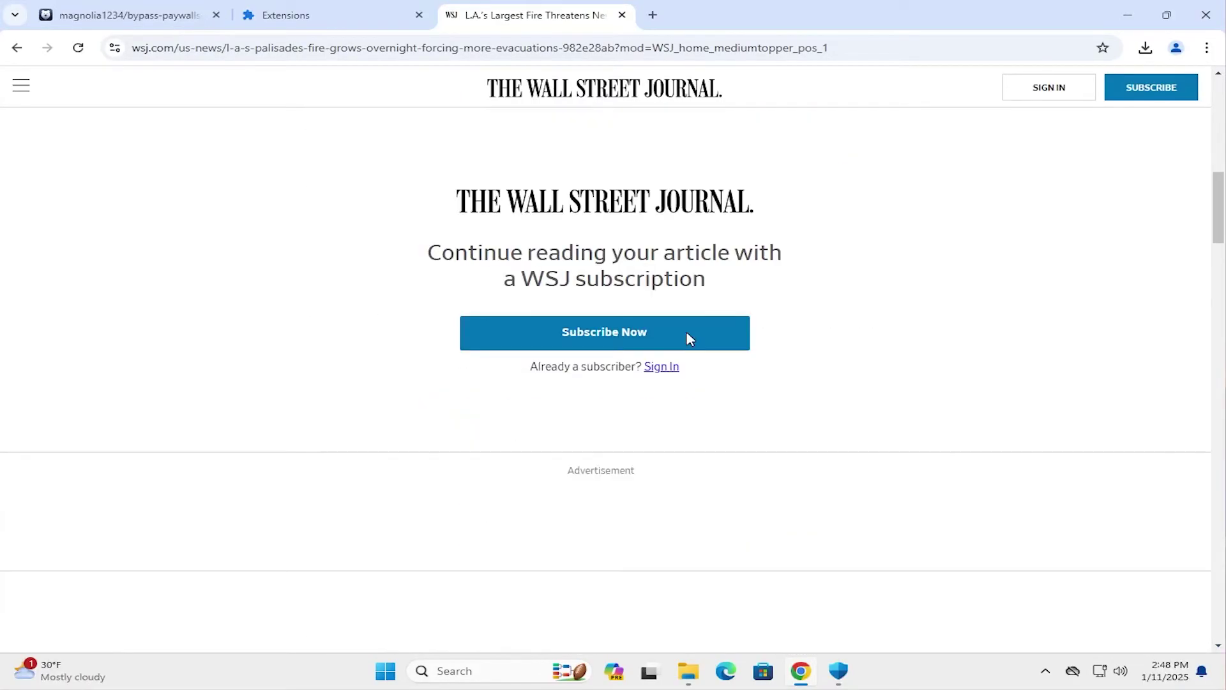
scroll(595, 351, "up", 2)
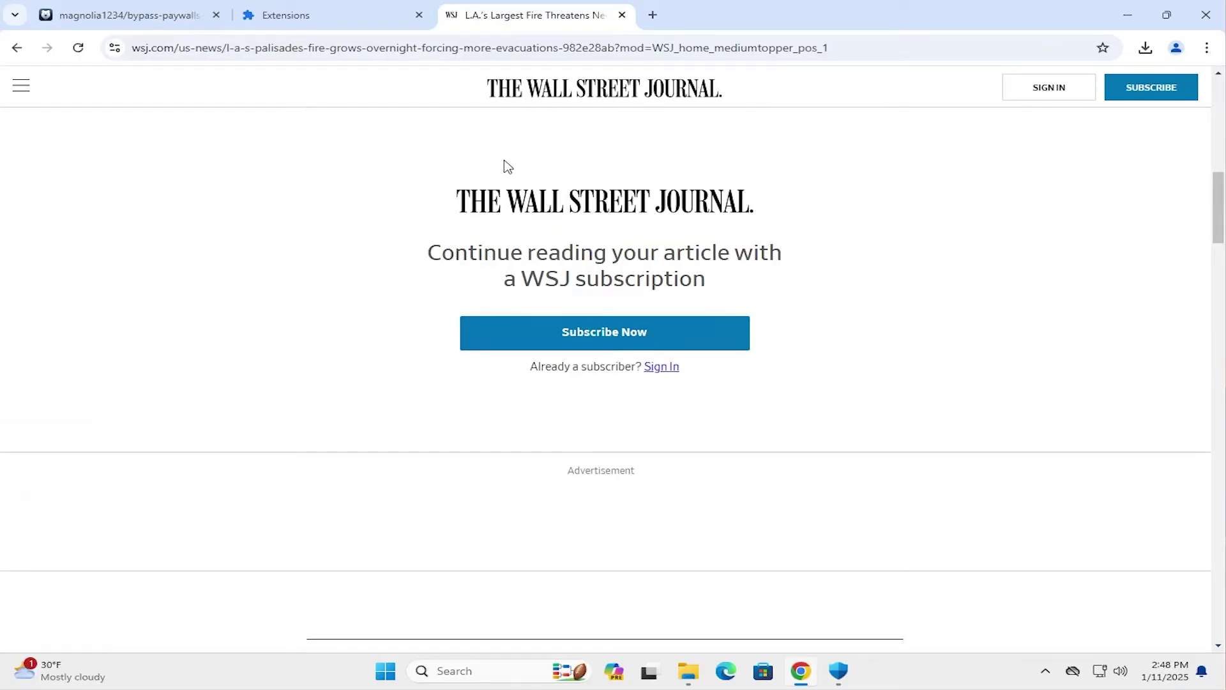
Close the WSJ article and turn the Bypass Paywalls Clean extension back on.
left_click(622, 15)
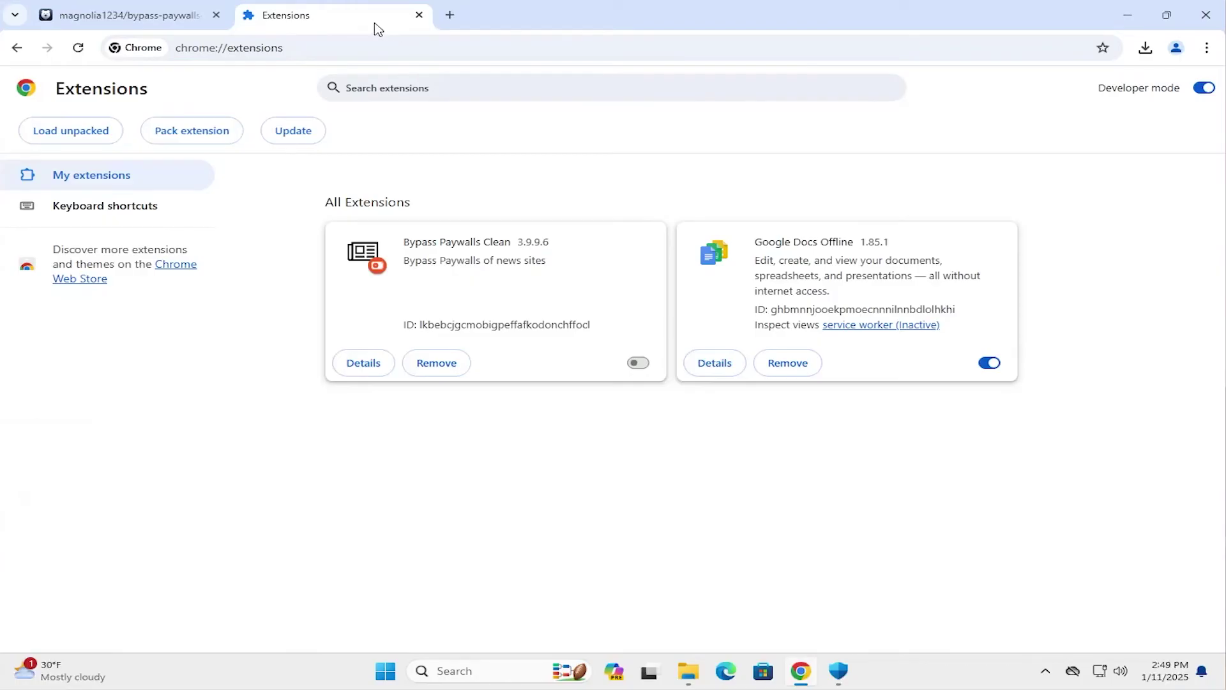
left_click(636, 364)
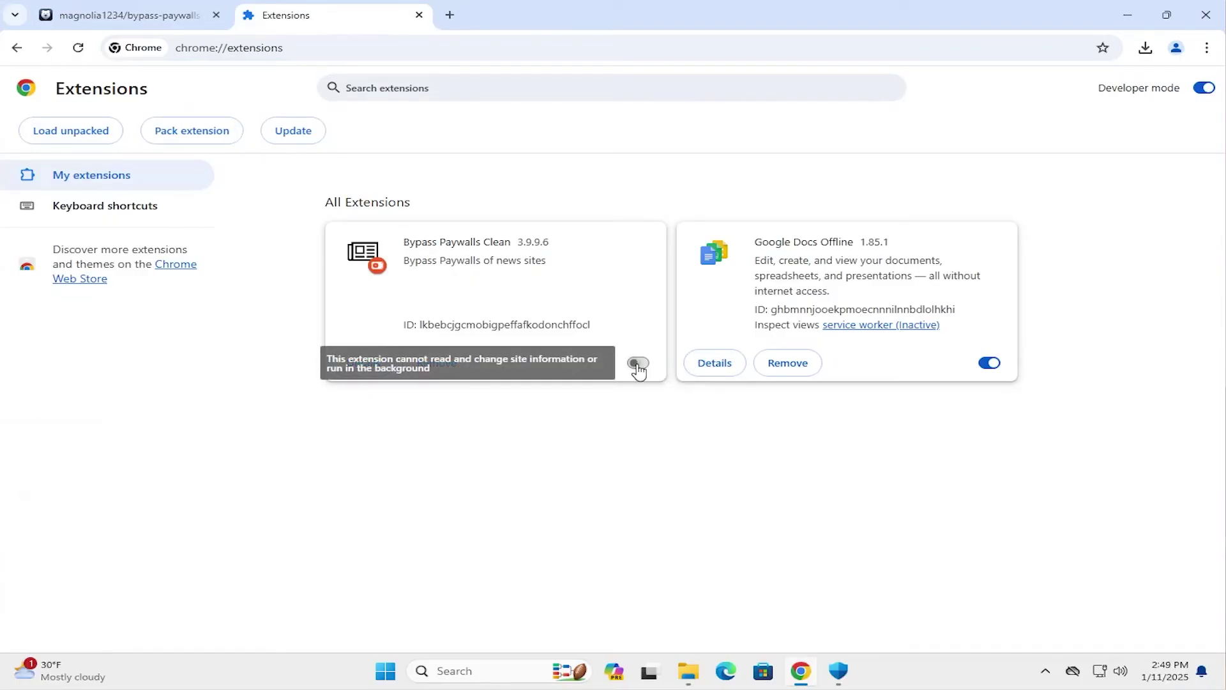
left_click(450, 16)
Reopen the Forbes Big Oil cover story from forbes.com and scroll through its full unblocked text.
type("forbes.com")
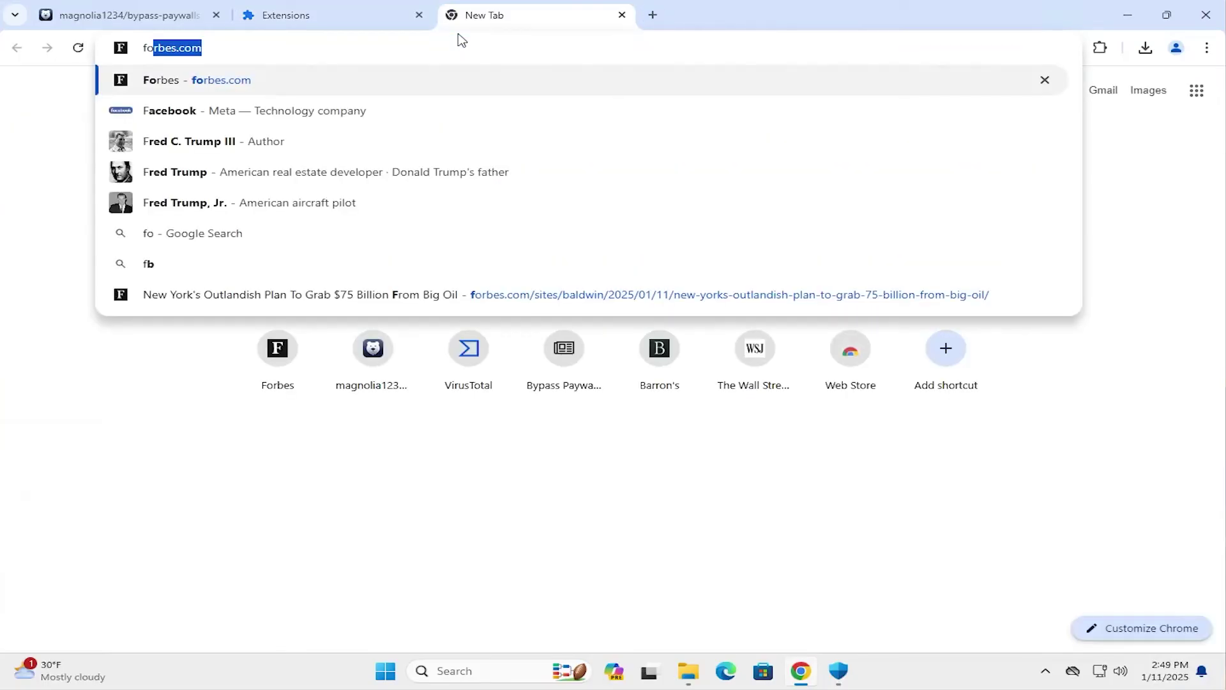
key("Return")
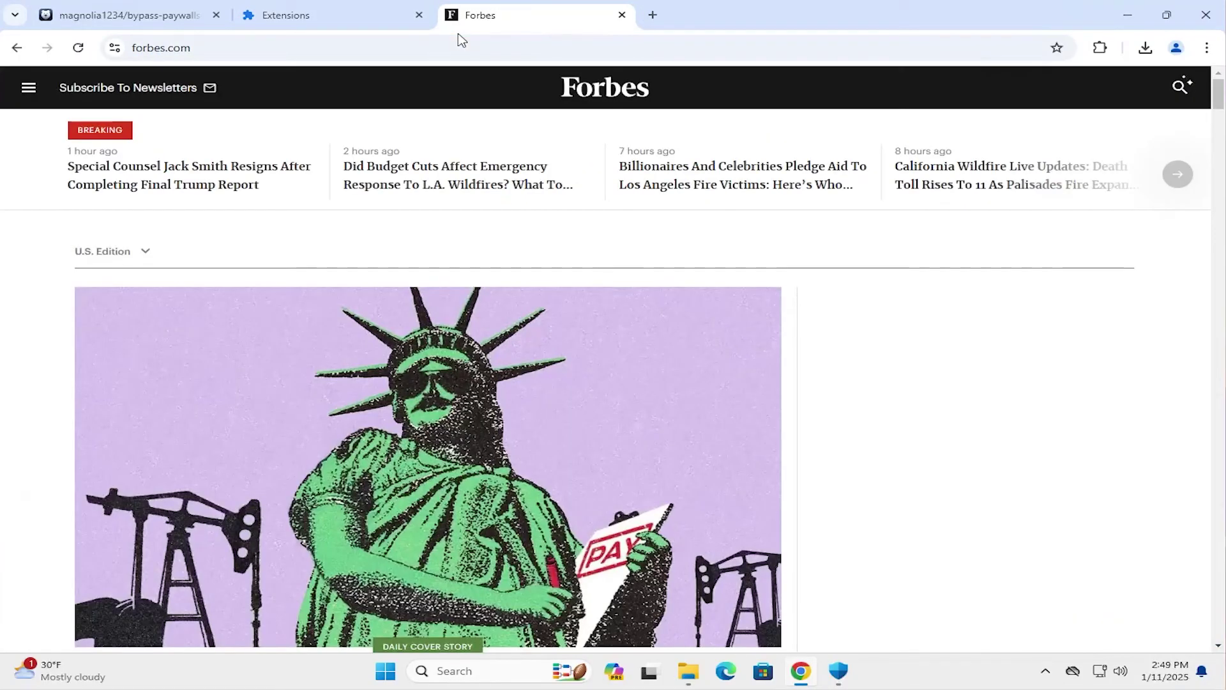
scroll(418, 383, "down", 2)
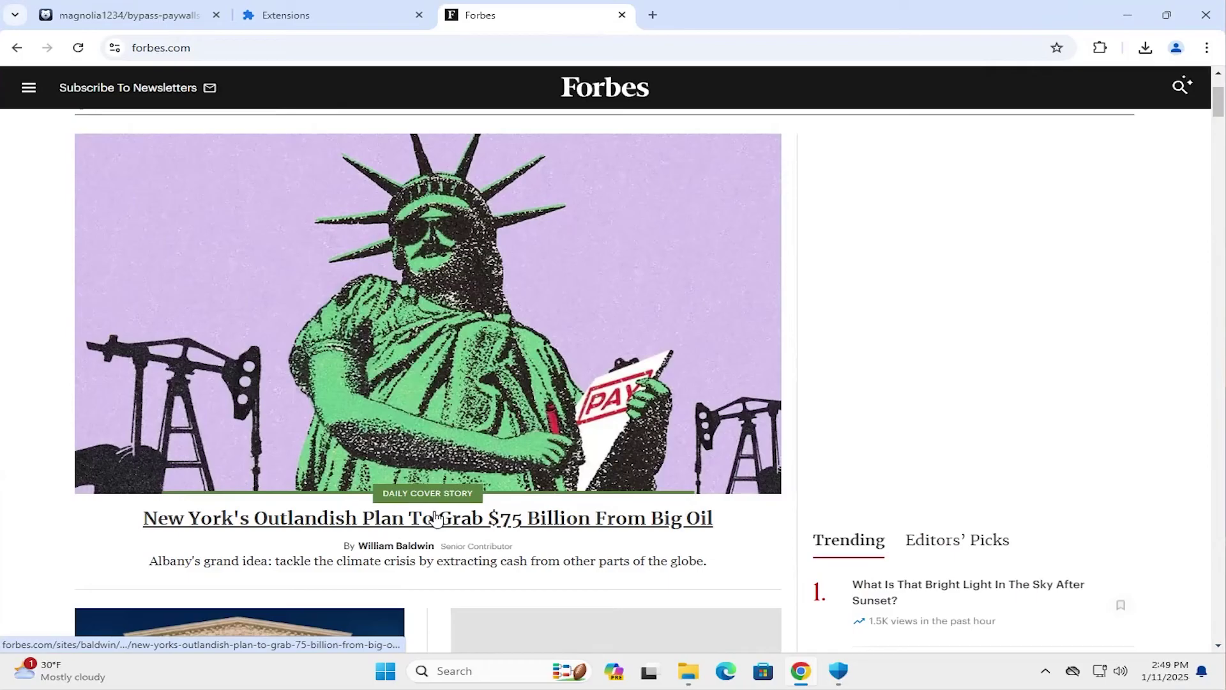
left_click(428, 521)
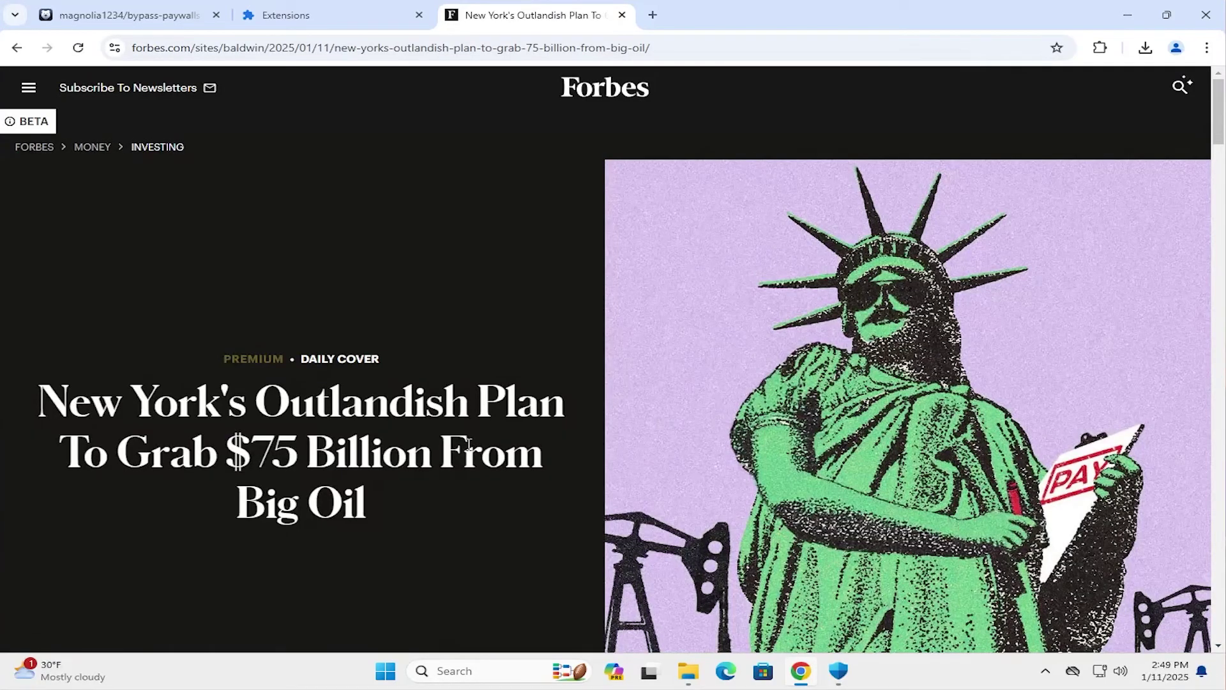
scroll(479, 435, "down", 6)
scroll(523, 423, "down", 15)
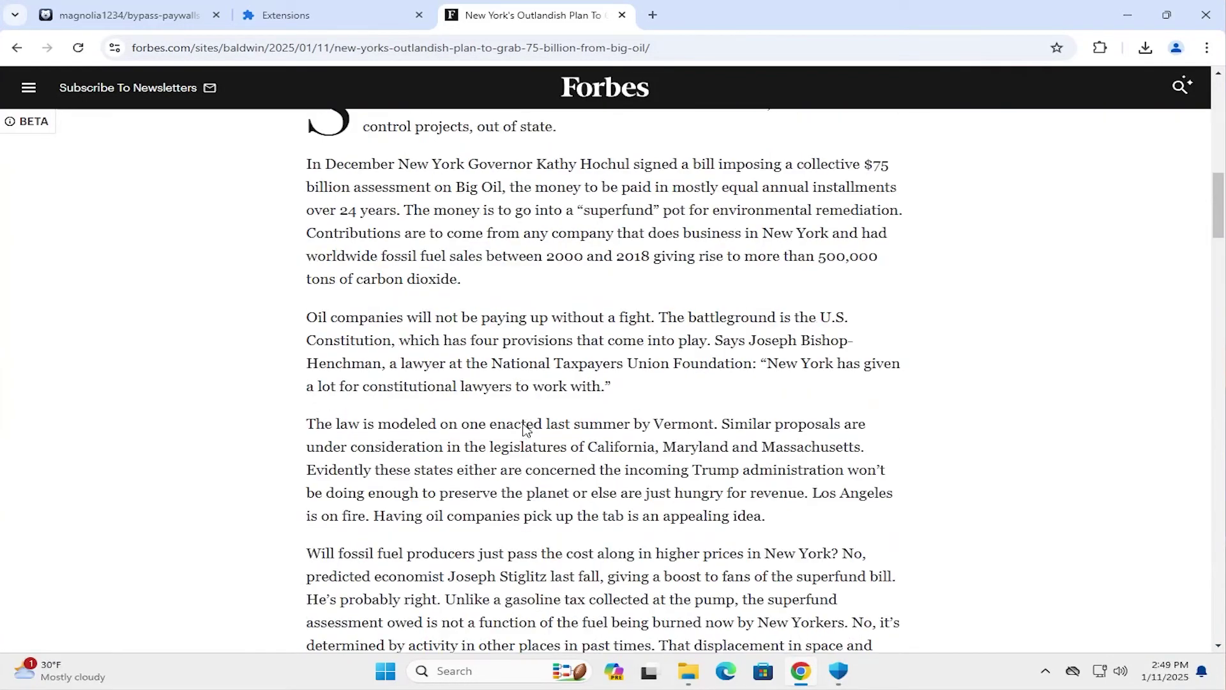
scroll(522, 426, "down", 20)
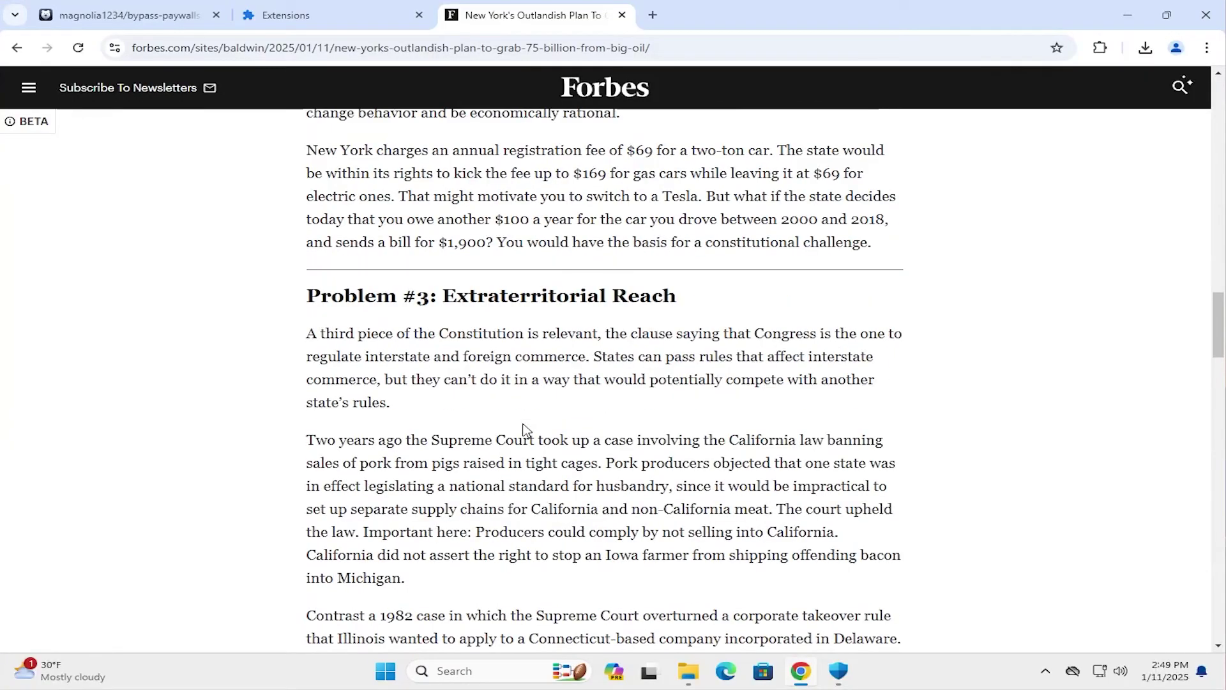
scroll(523, 427, "down", 10)
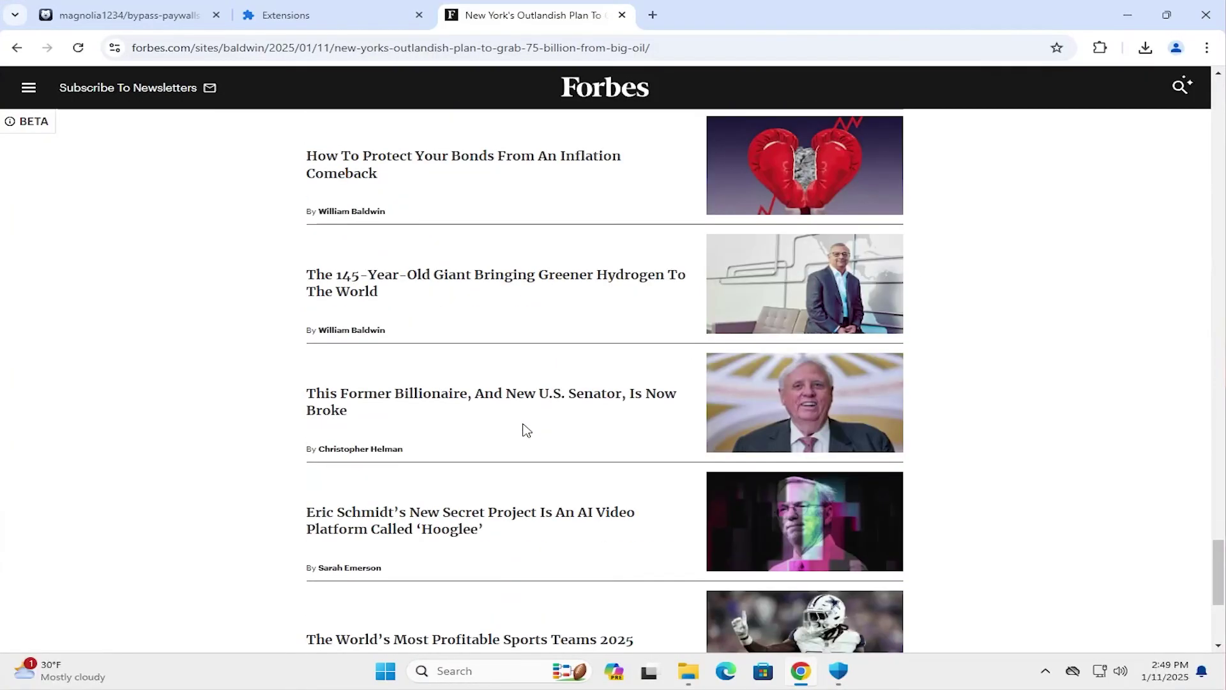
scroll(522, 427, "up", 15)
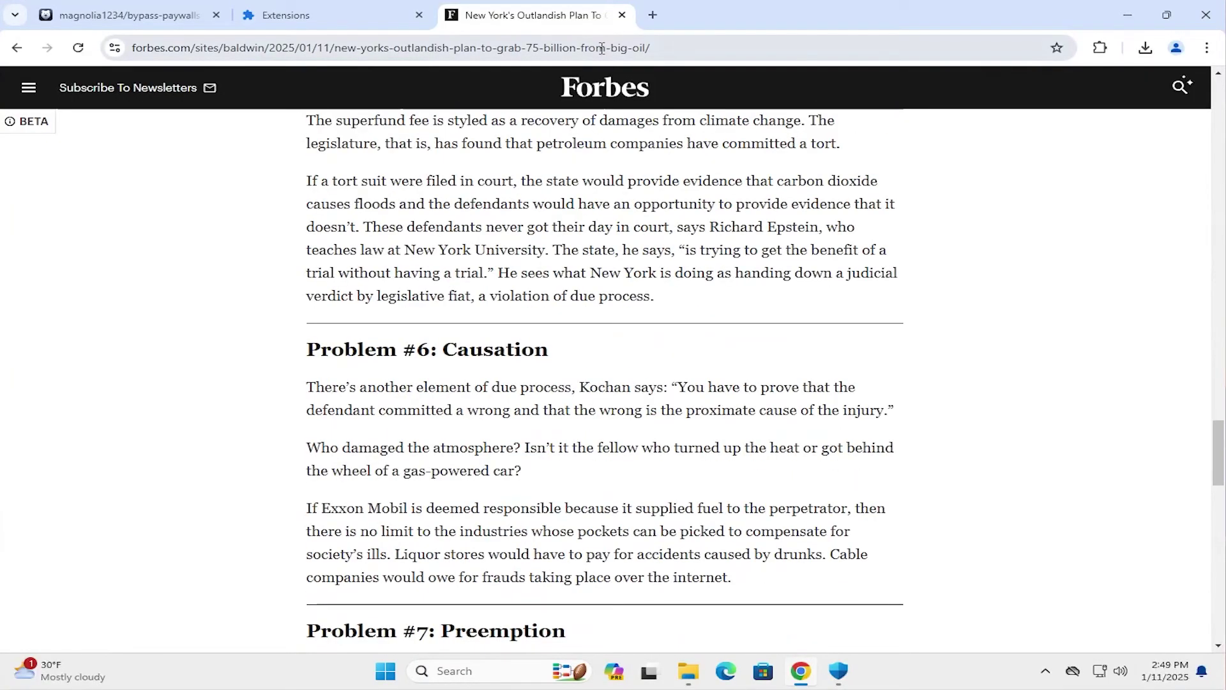
Load barrons.com, open the Roundtable 2025 article and scroll past the former paywall.
left_click(601, 47)
type("barrons.com")
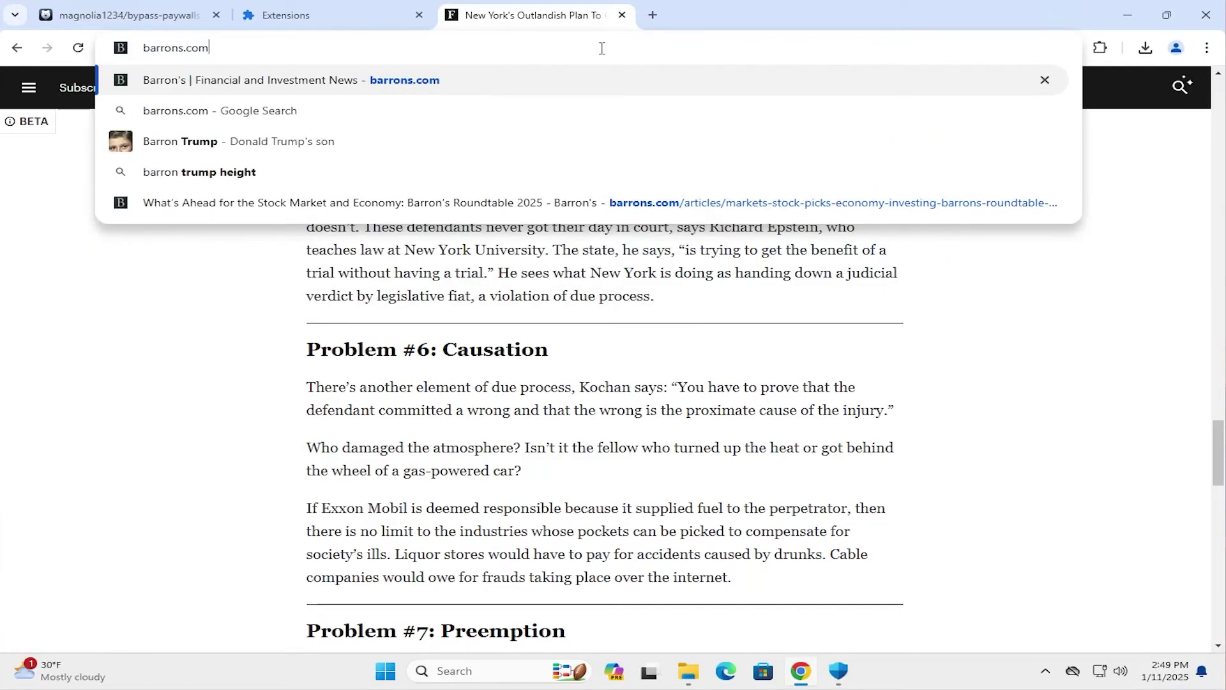
key("Return")
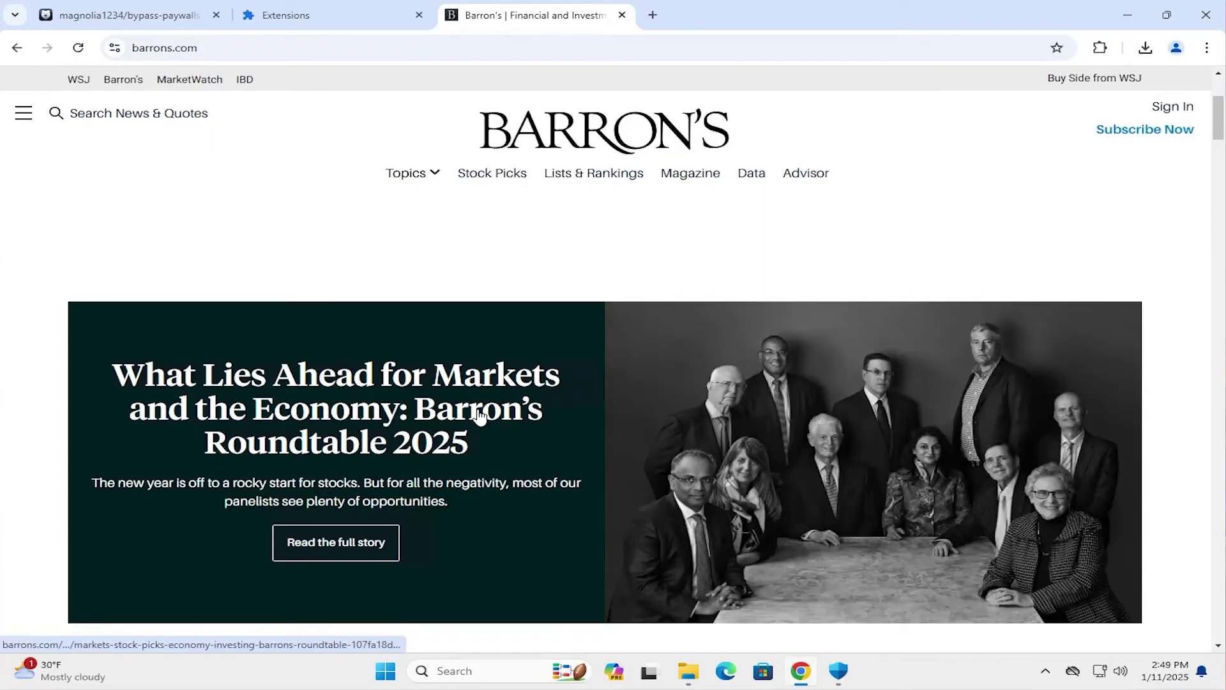
left_click(480, 415)
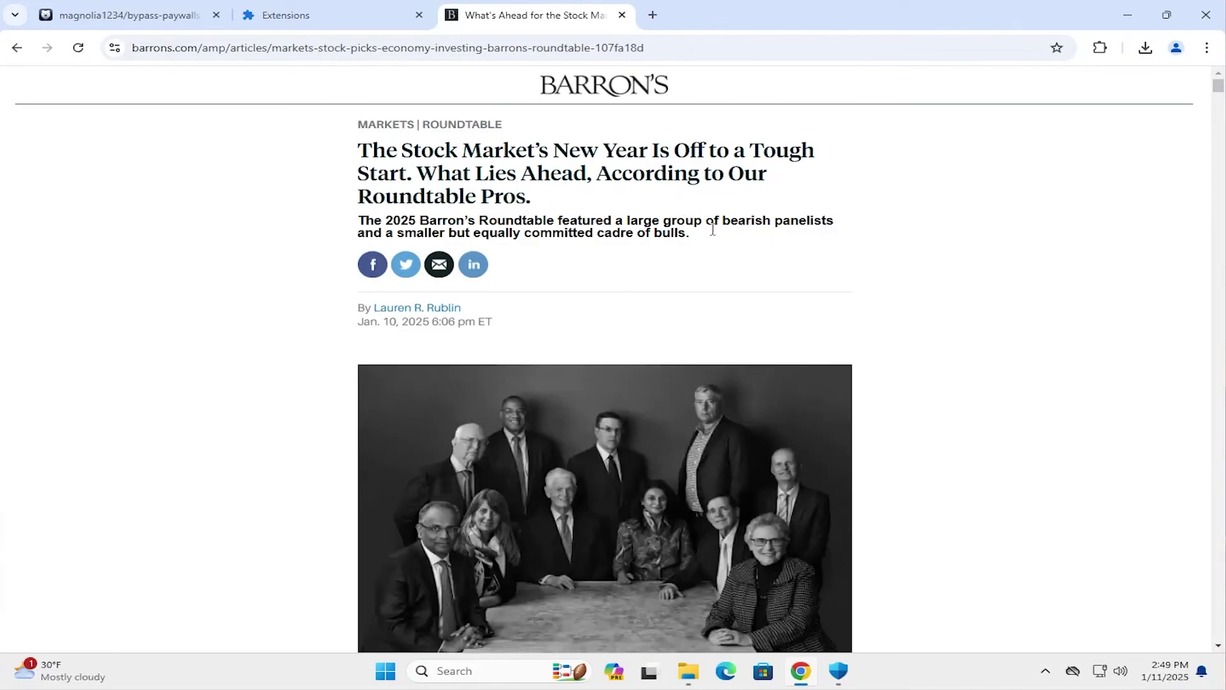
scroll(710, 230, "down", 10)
scroll(710, 236, "down", 20)
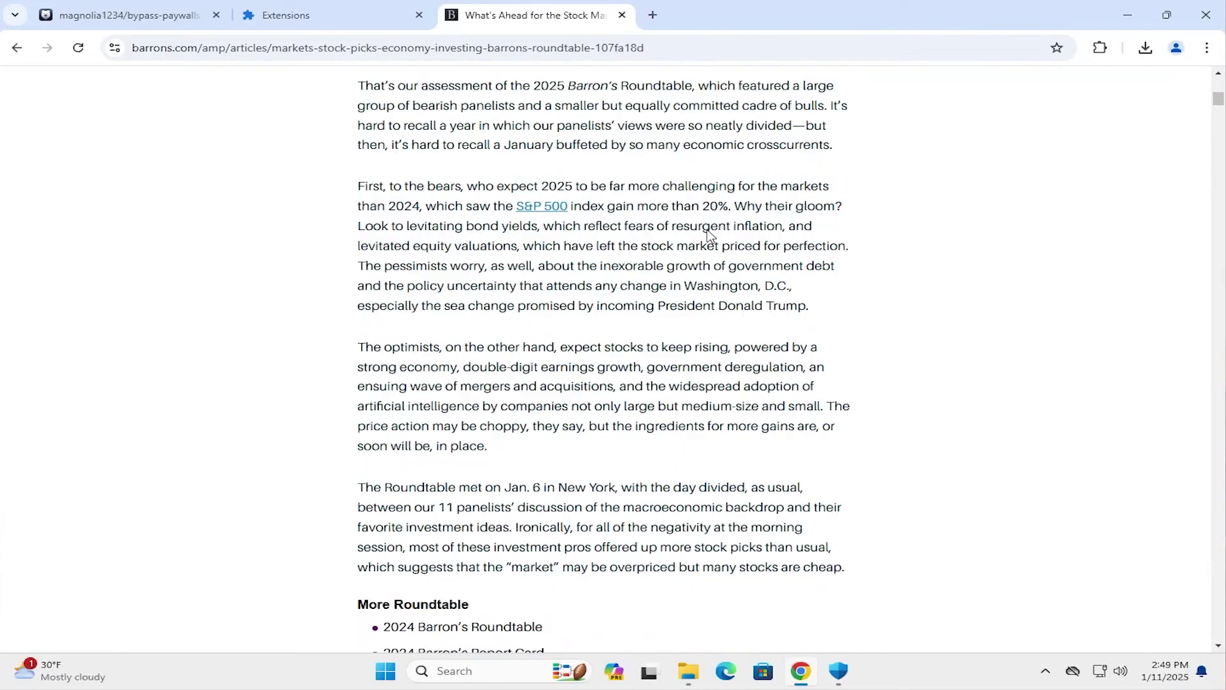
scroll(707, 249, "down", 20)
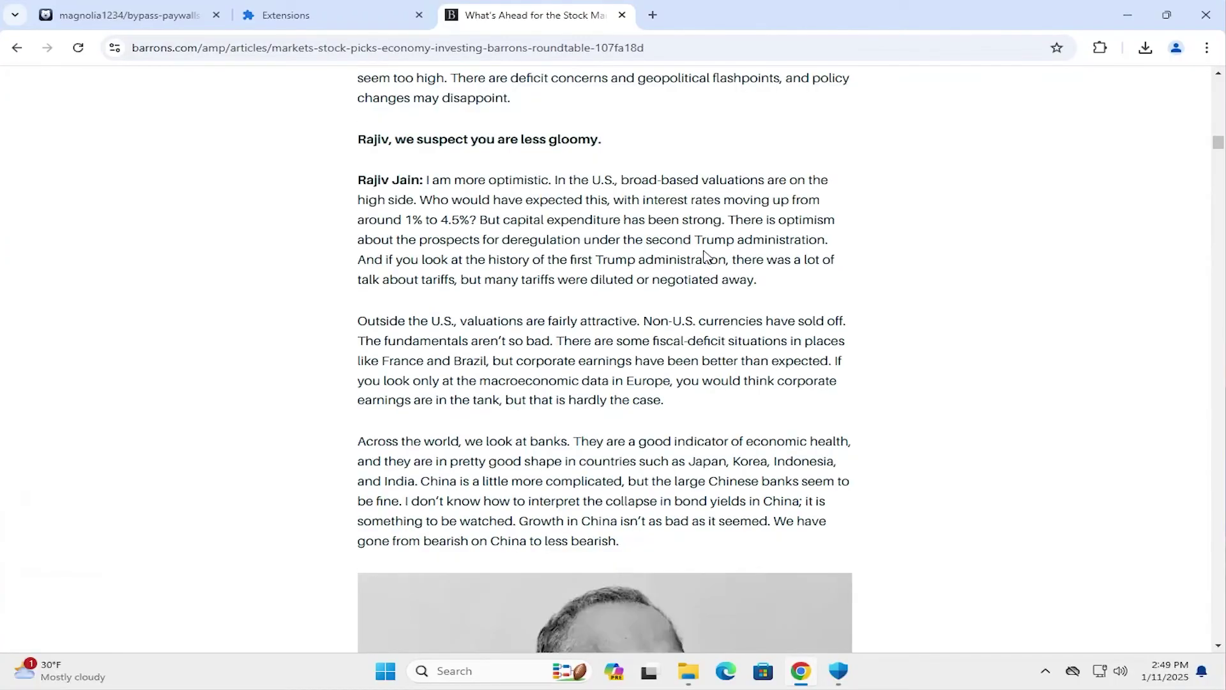
scroll(705, 267, "down", 20)
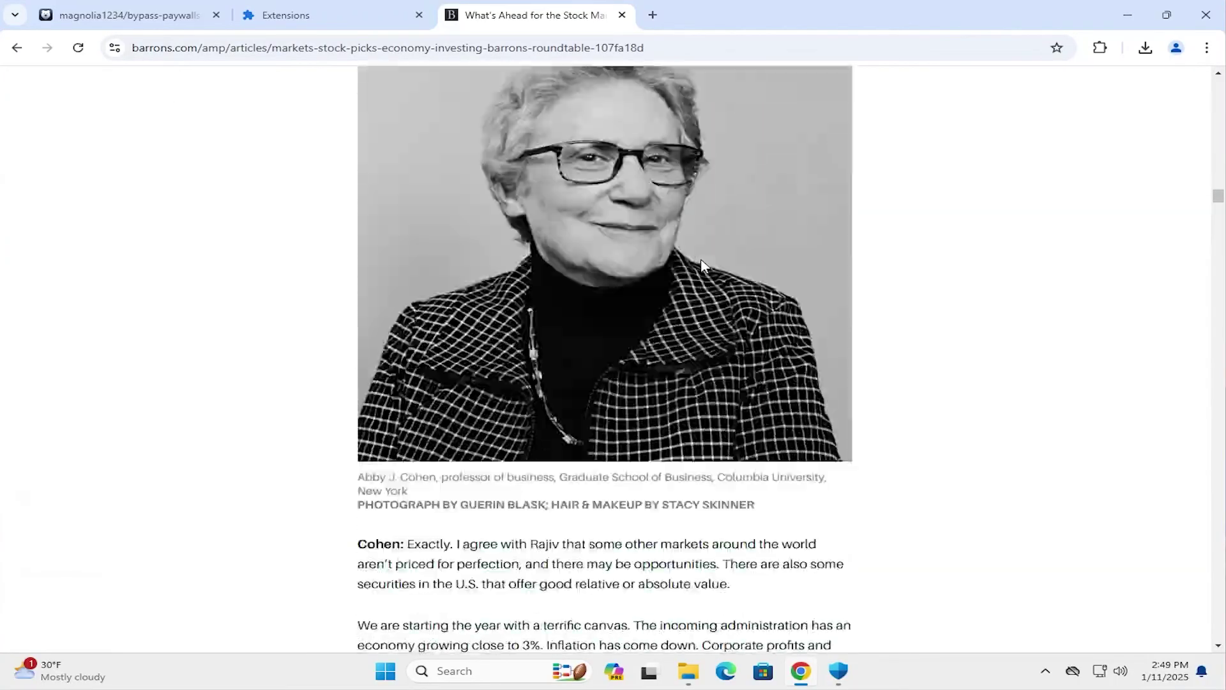
scroll(705, 267, "down", 20)
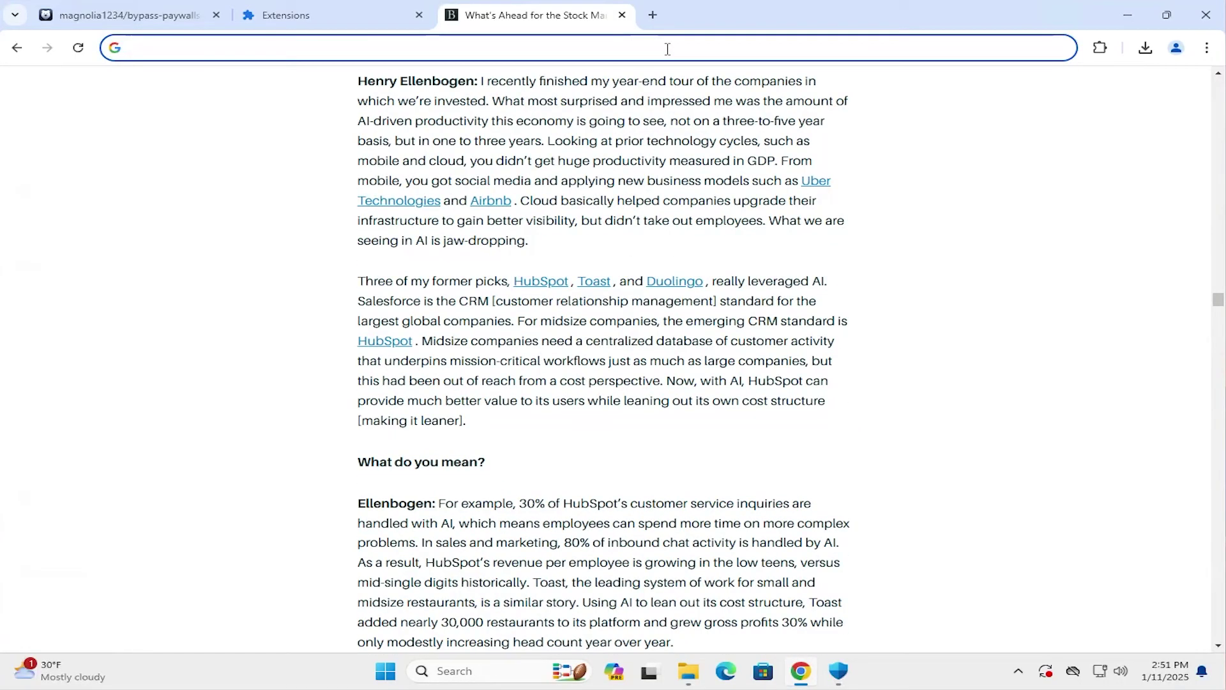
Load wsj.com, open the L.A.'s Largest Fire lead article and scroll through its text, map and photos.
type("wsj.com")
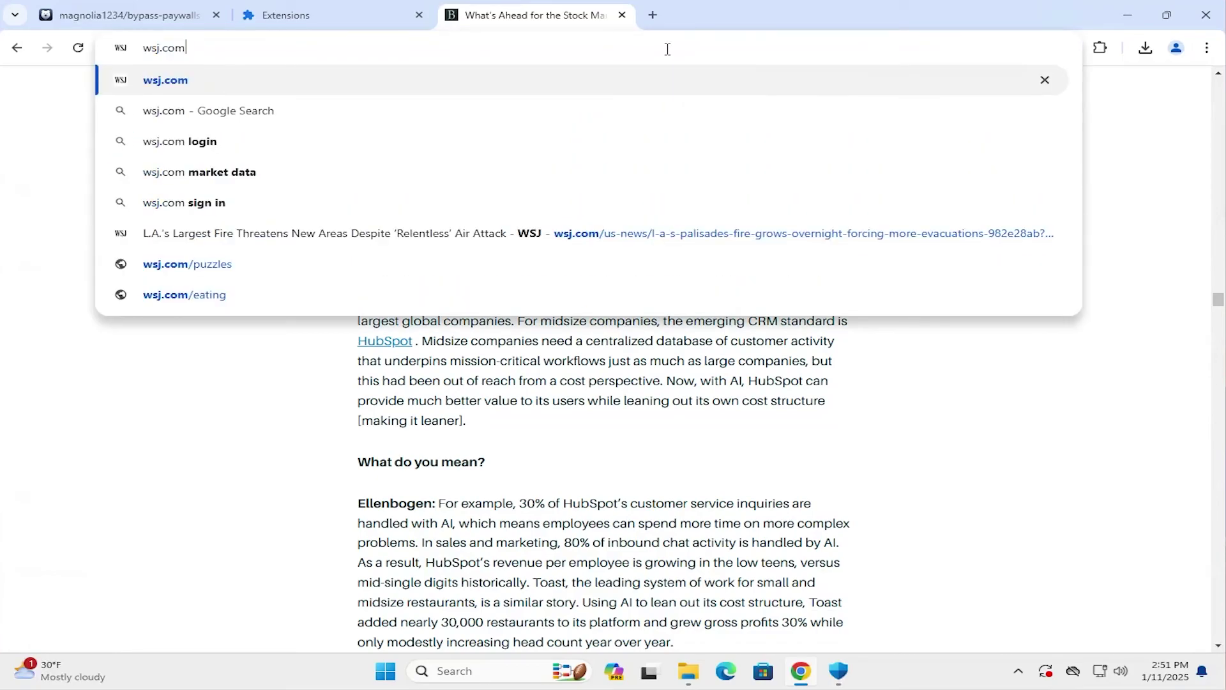
key("Return")
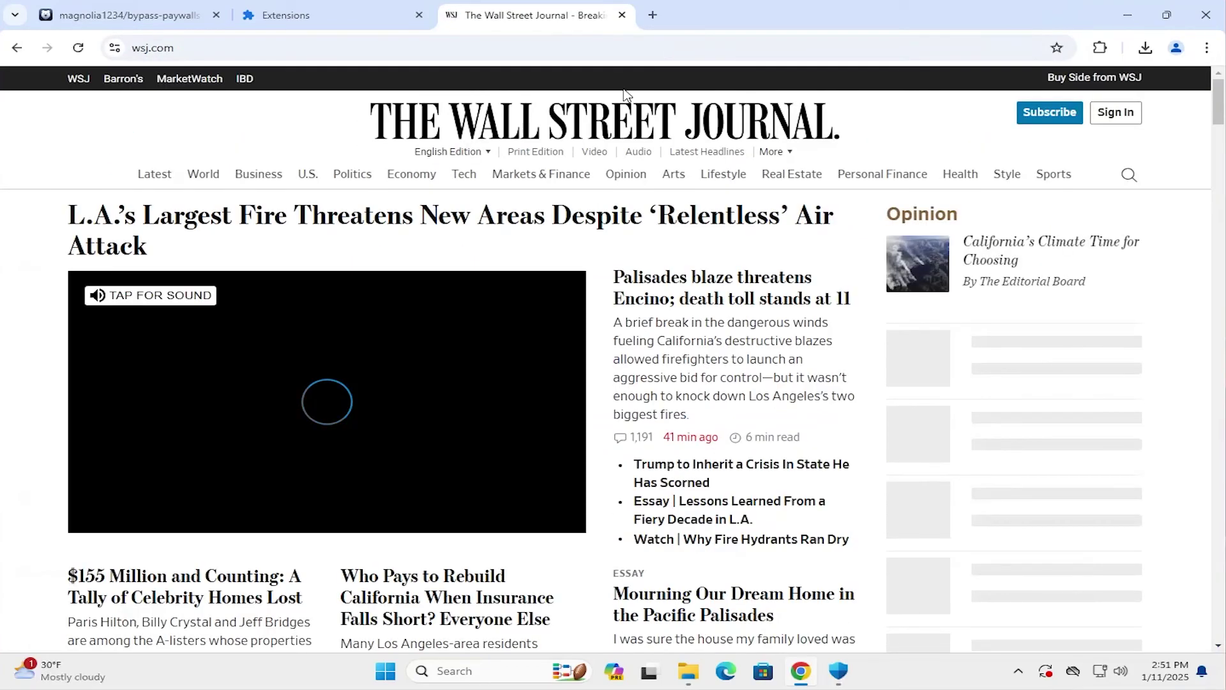
mouse_move(412, 175)
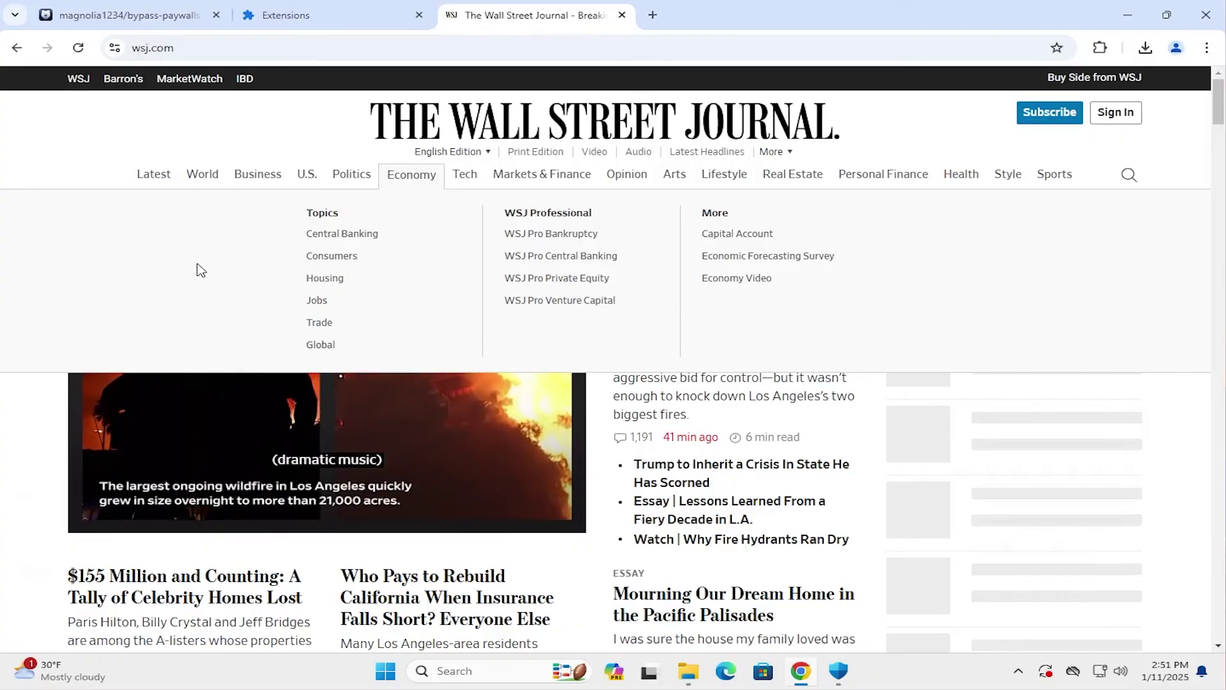
scroll(234, 292, "down", 2)
scroll(233, 292, "up", 3)
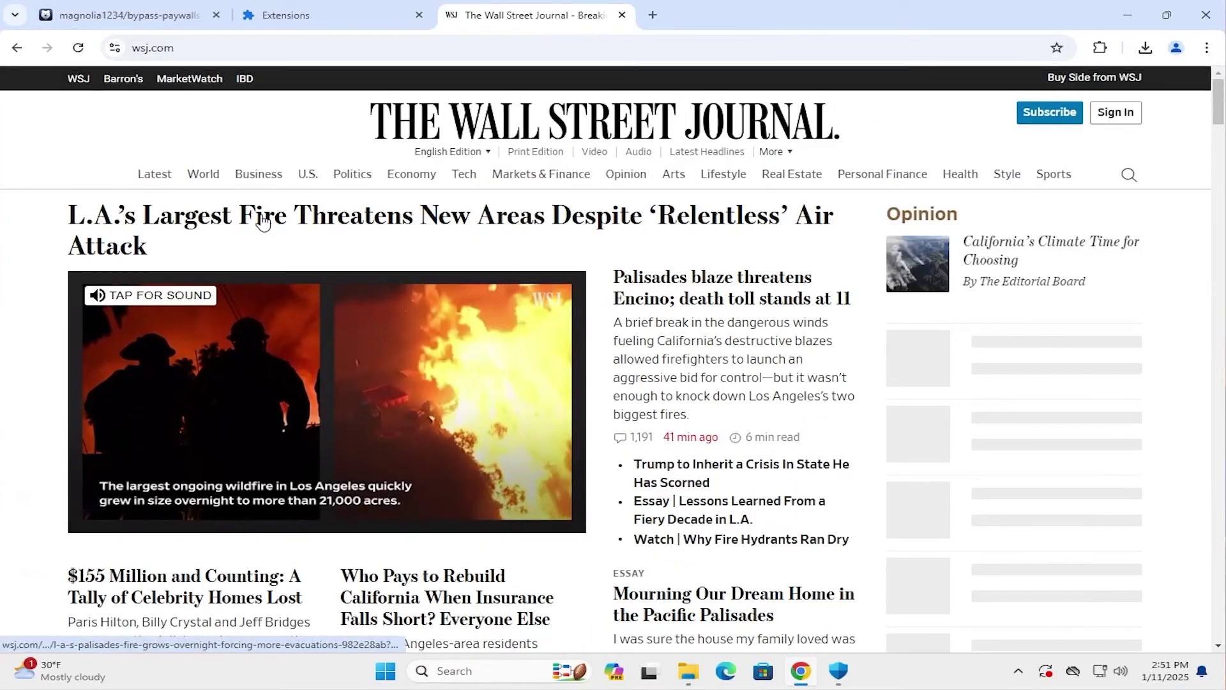
left_click(262, 222)
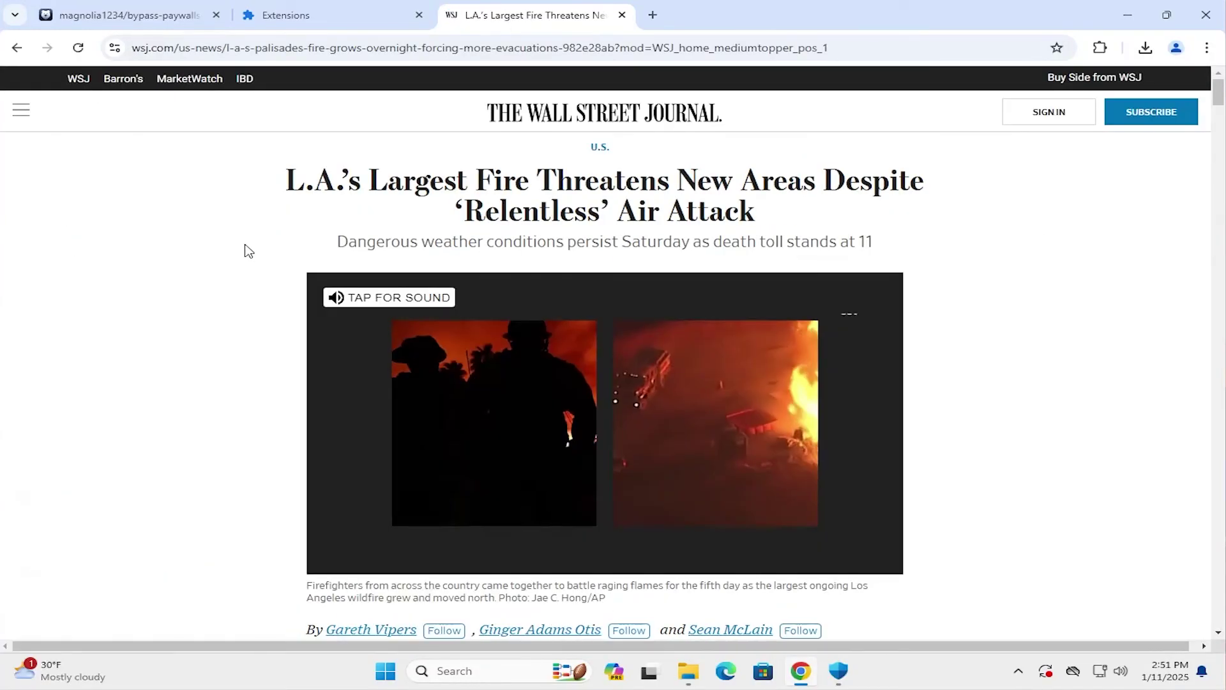
scroll(246, 262, "down", 8)
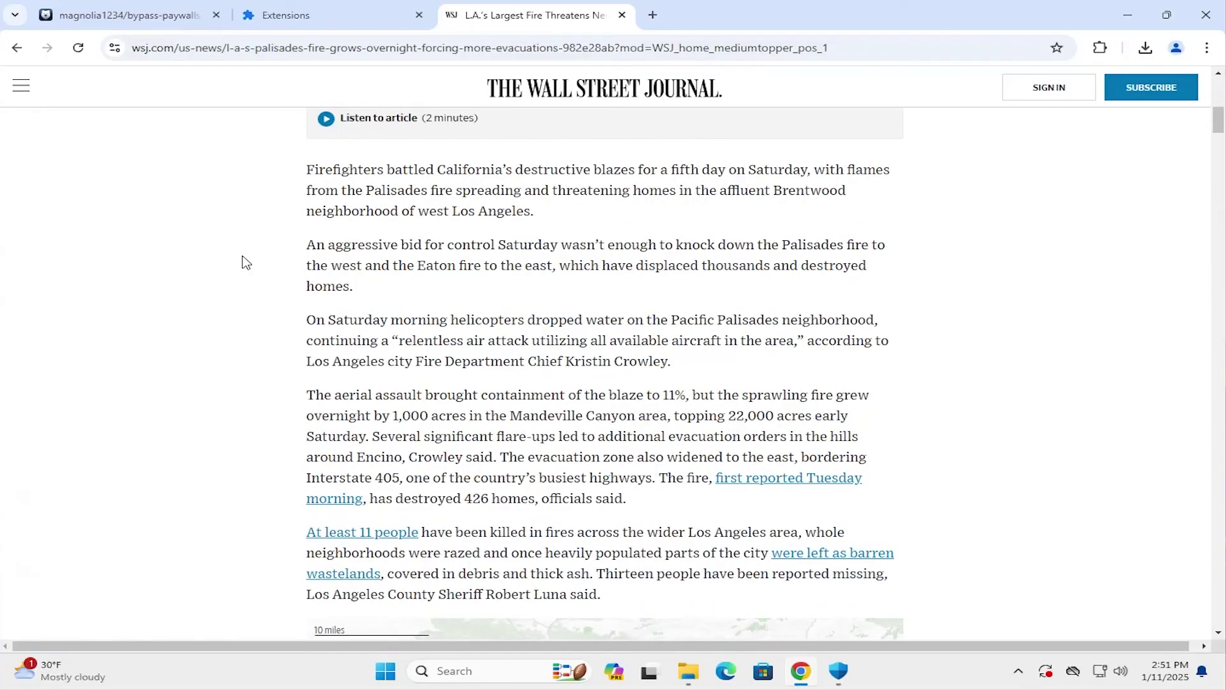
scroll(278, 189, "down", 20)
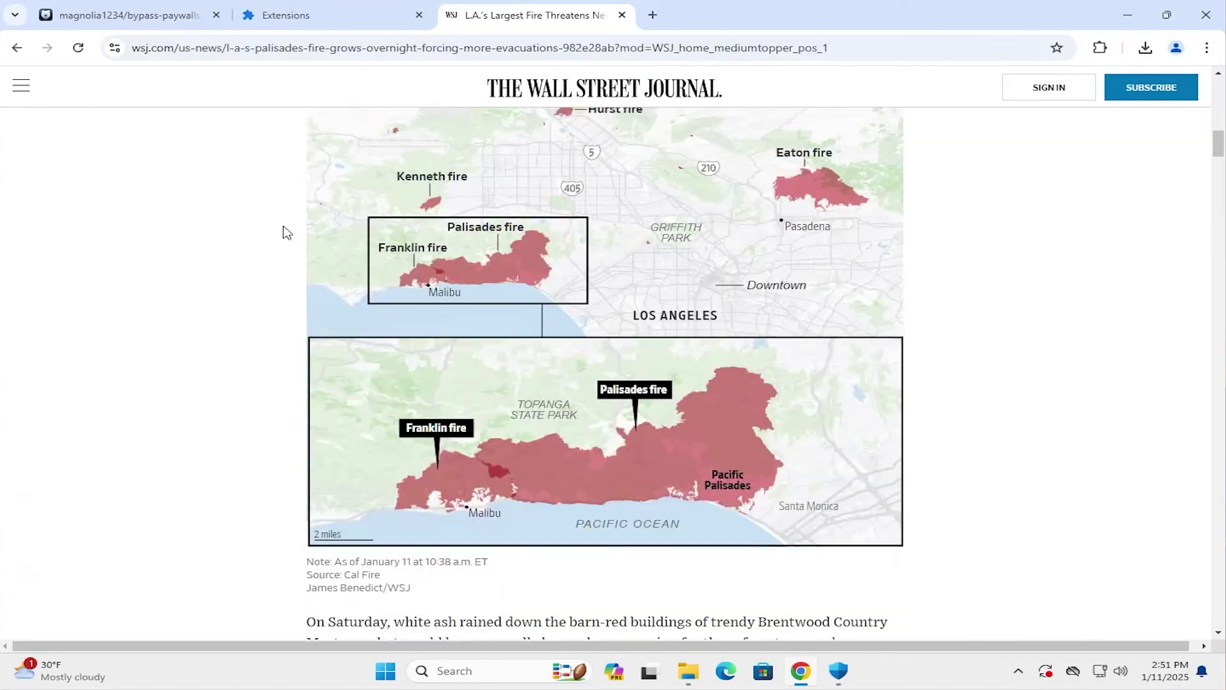
scroll(284, 227, "down", 20)
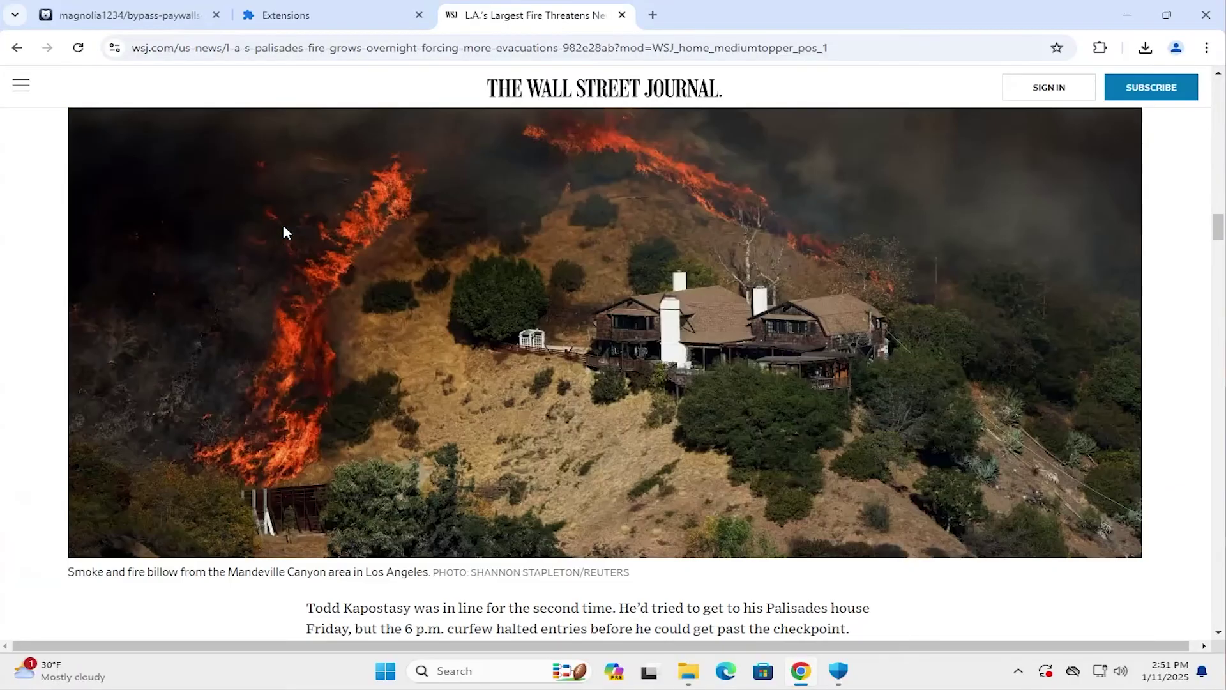
scroll(284, 231, "down", 20)
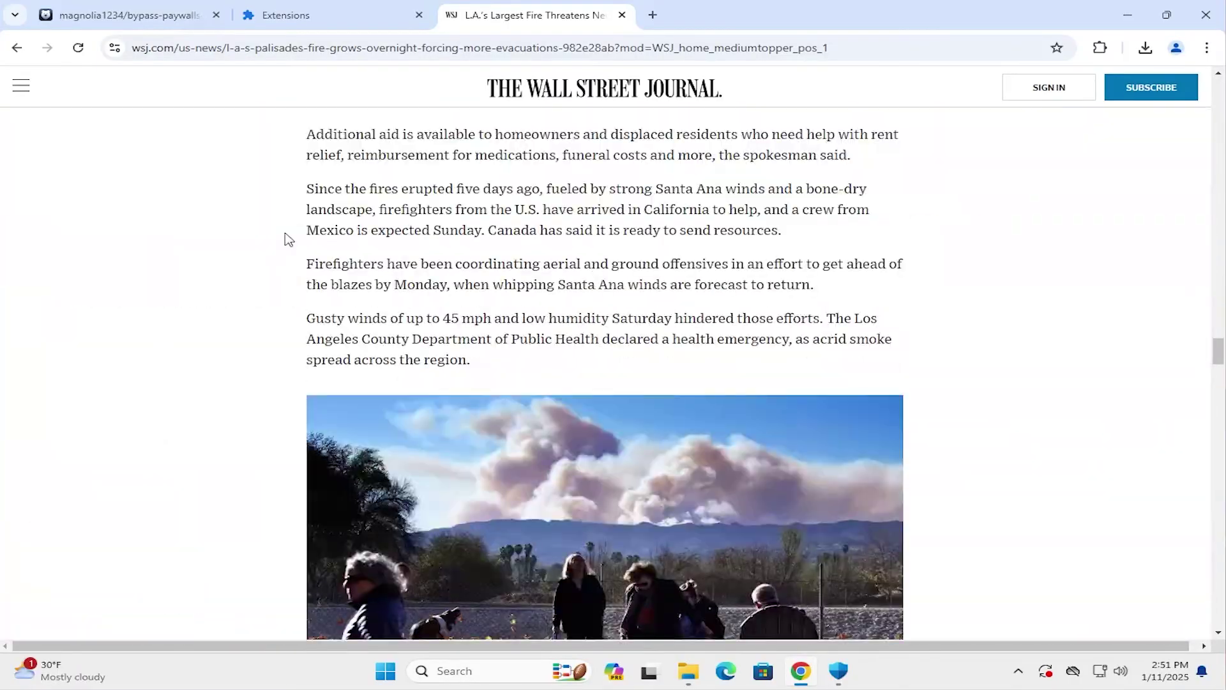
scroll(288, 237, "down", 15)
scroll(289, 238, "up", 20)
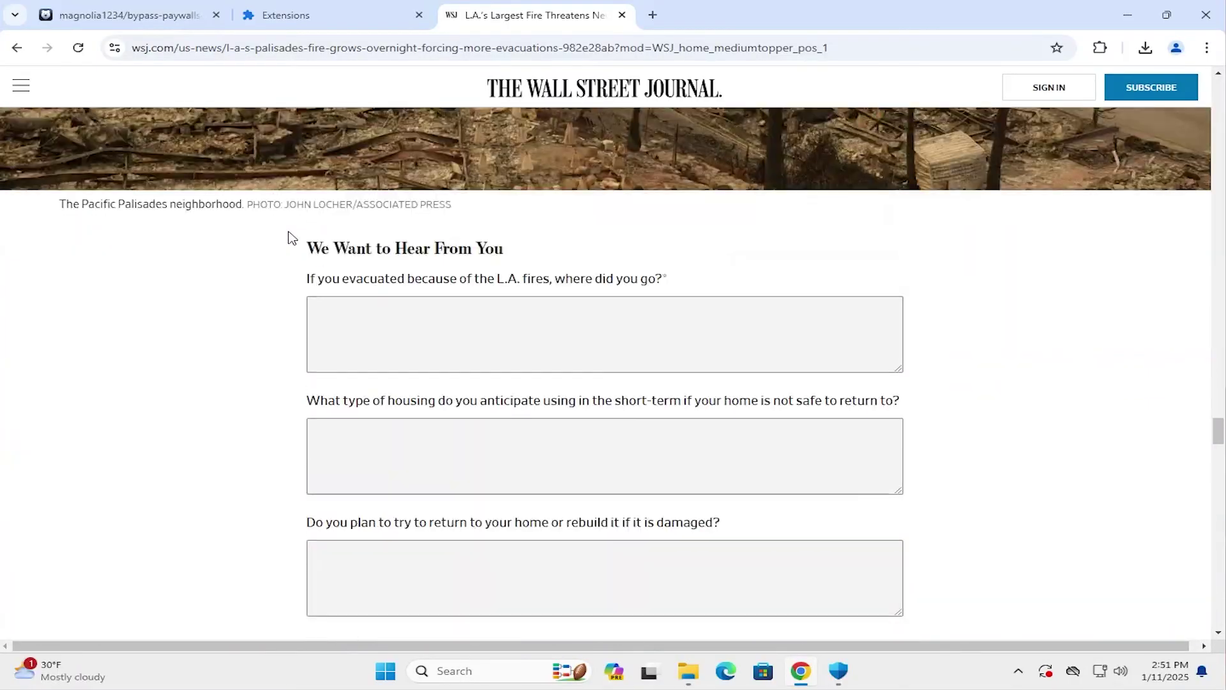